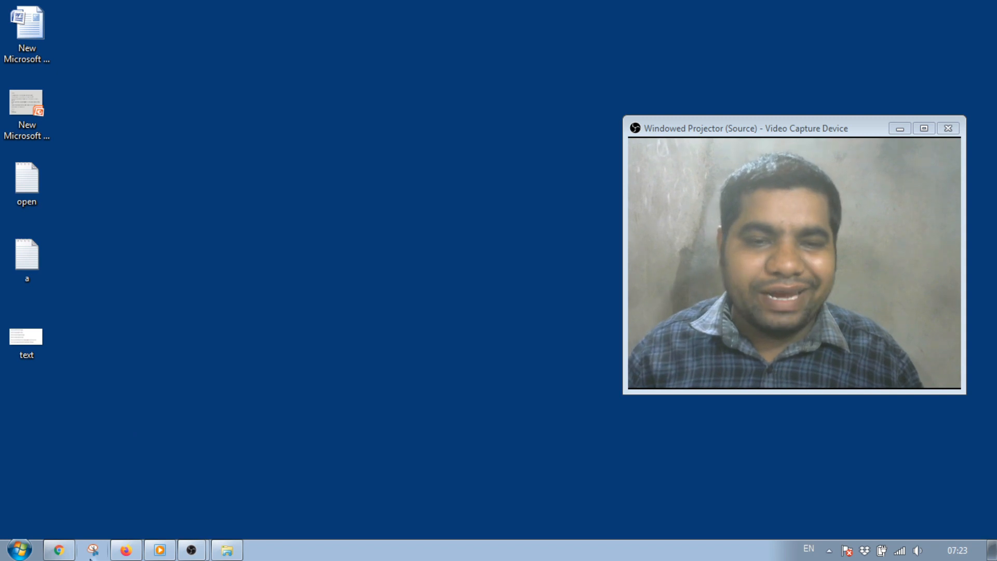
Switch to Firefox and open Facebook Creator Studio by looking up "facebook creator"
left_click(125, 550)
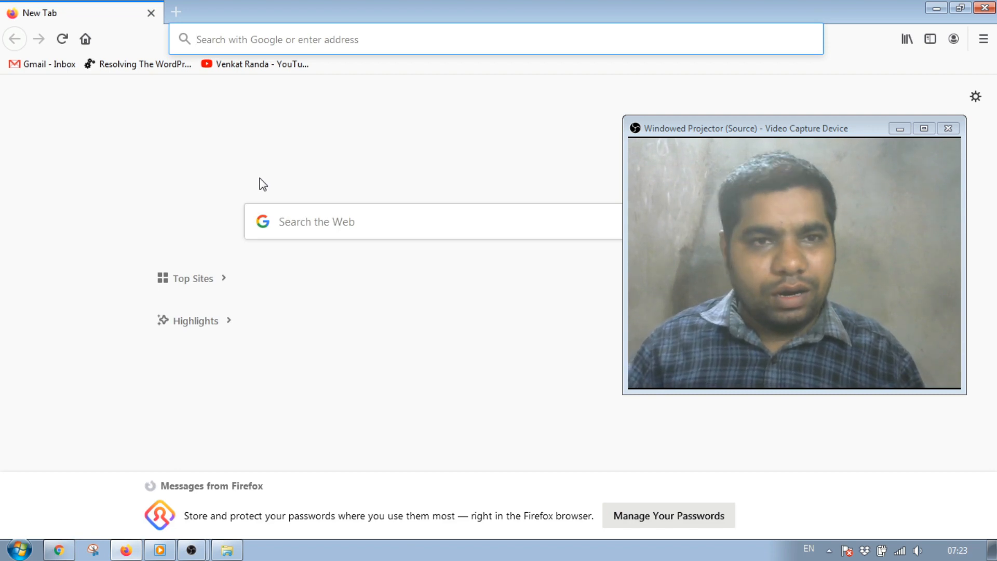
type("faceb")
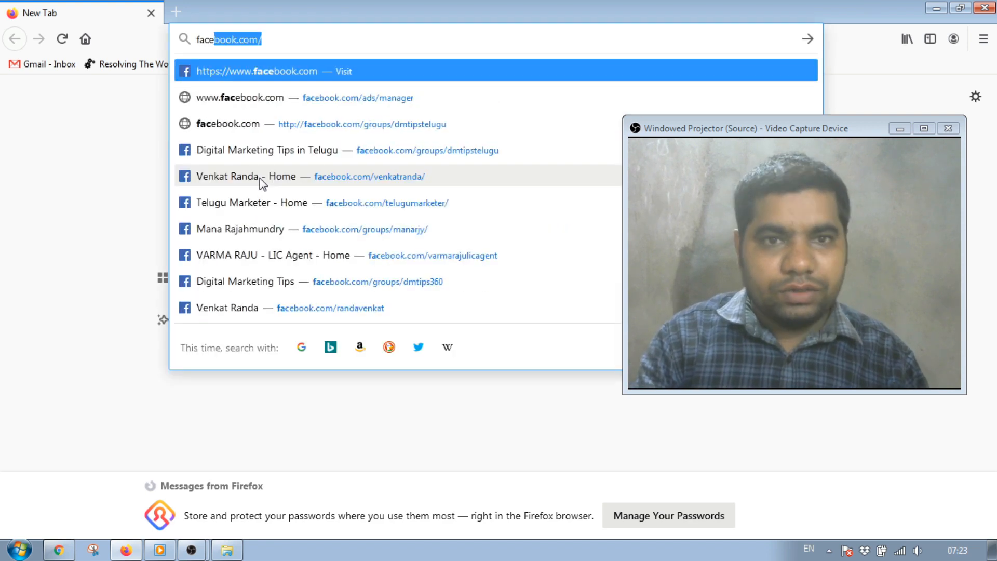
type("ook ")
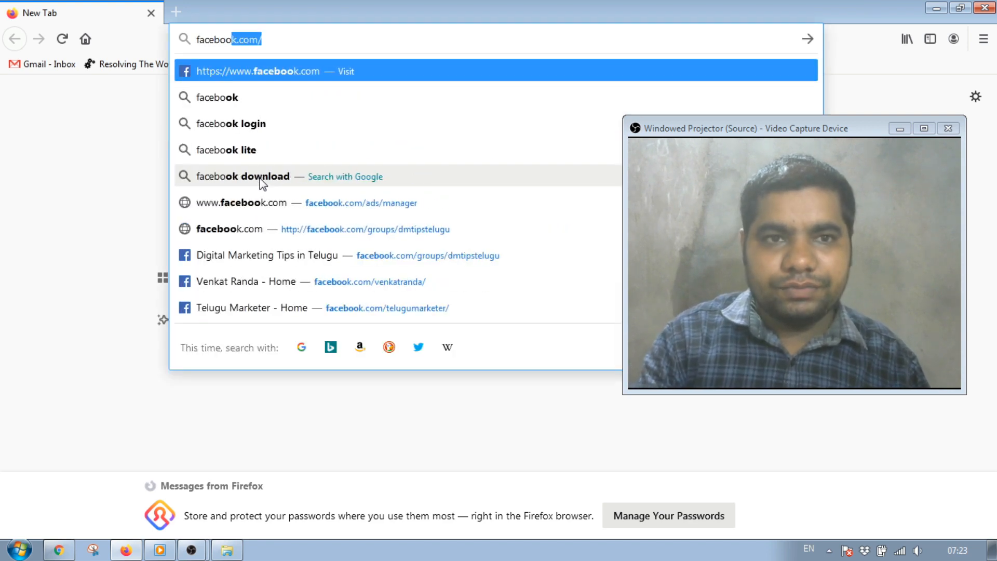
type("creator")
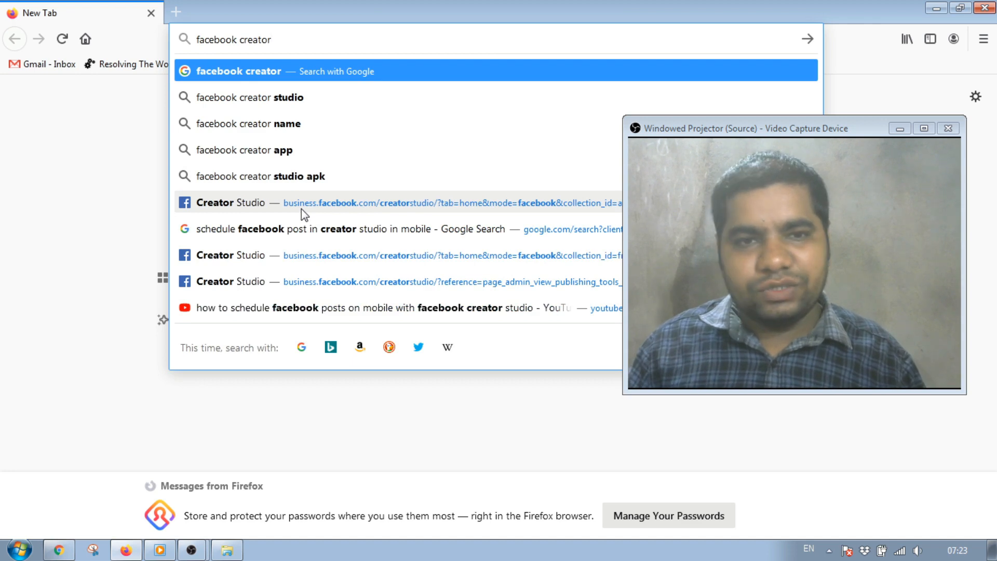
left_click(319, 207)
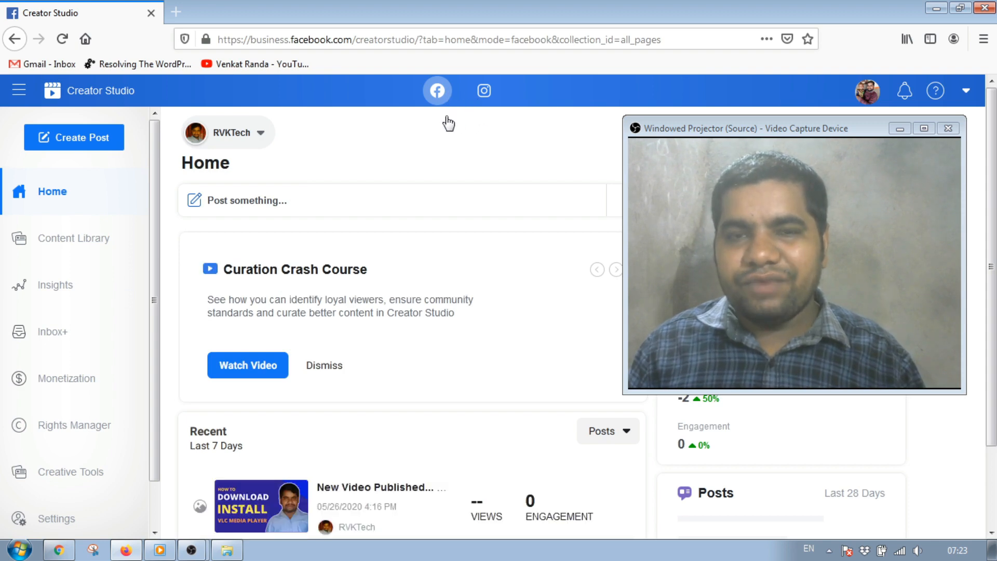
Switch Creator Studio to Instagram and exclude the telugumarketer account from the content library's account selection
left_click(484, 95)
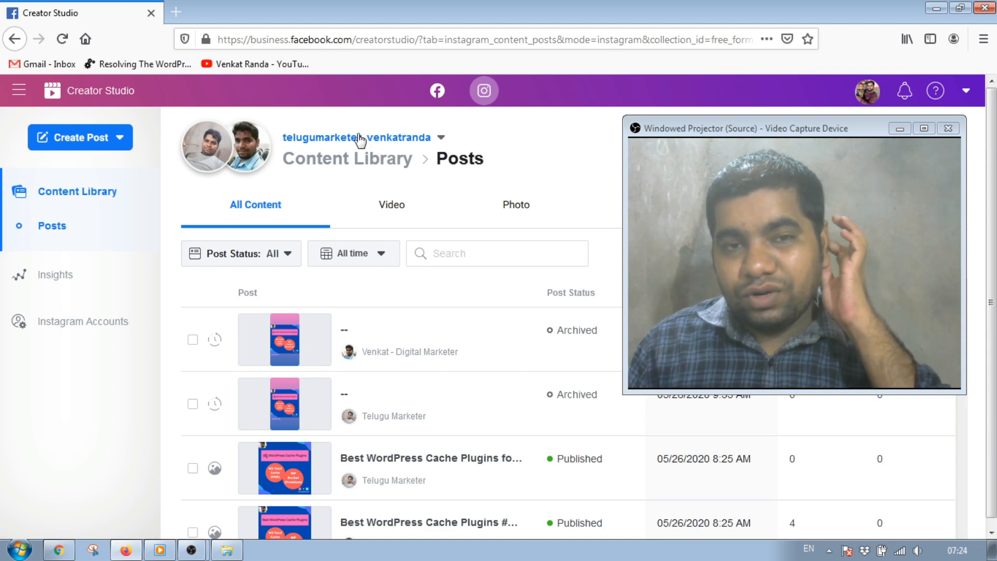
left_click(358, 136)
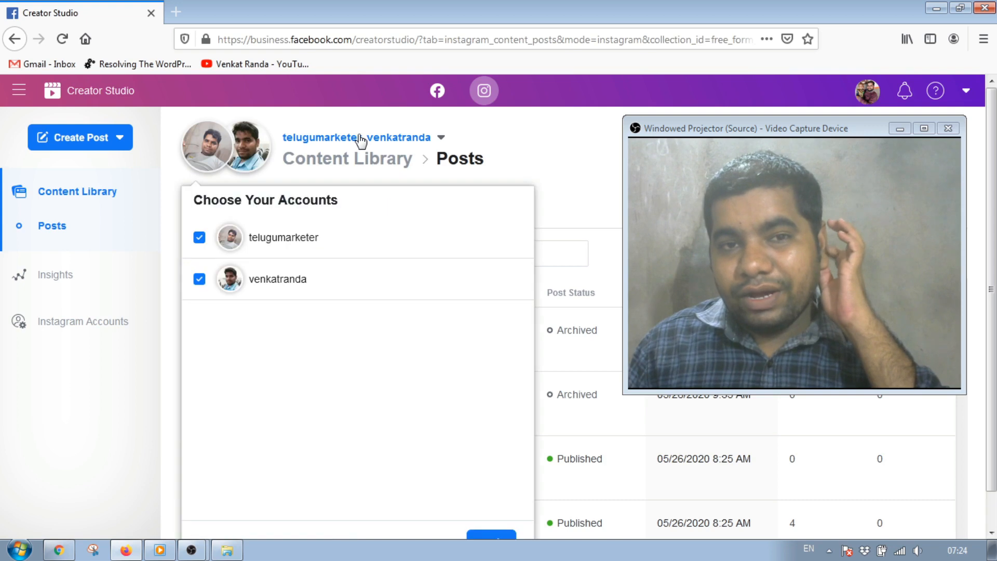
left_click(199, 237)
scroll(365, 345, "down", 1)
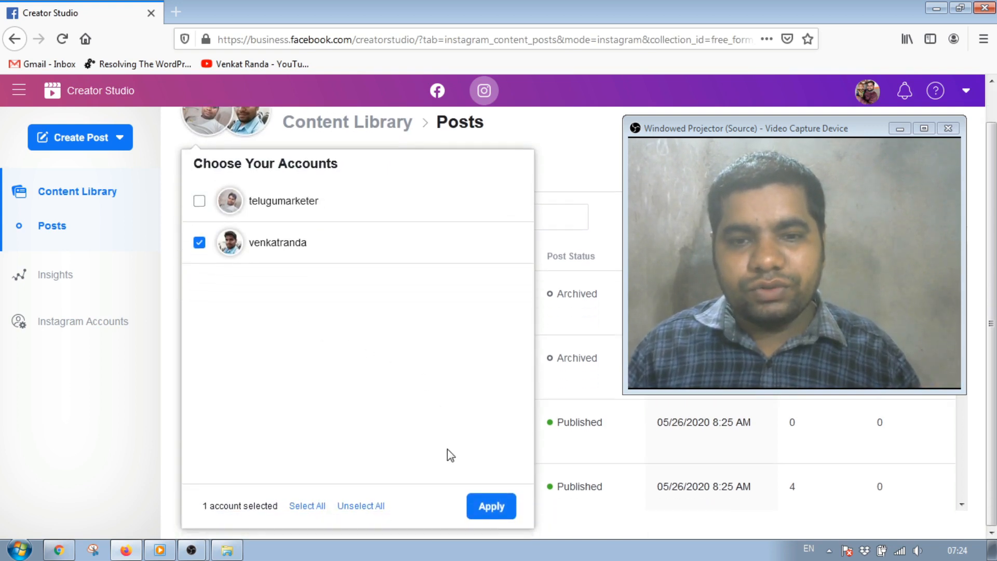
left_click(490, 506)
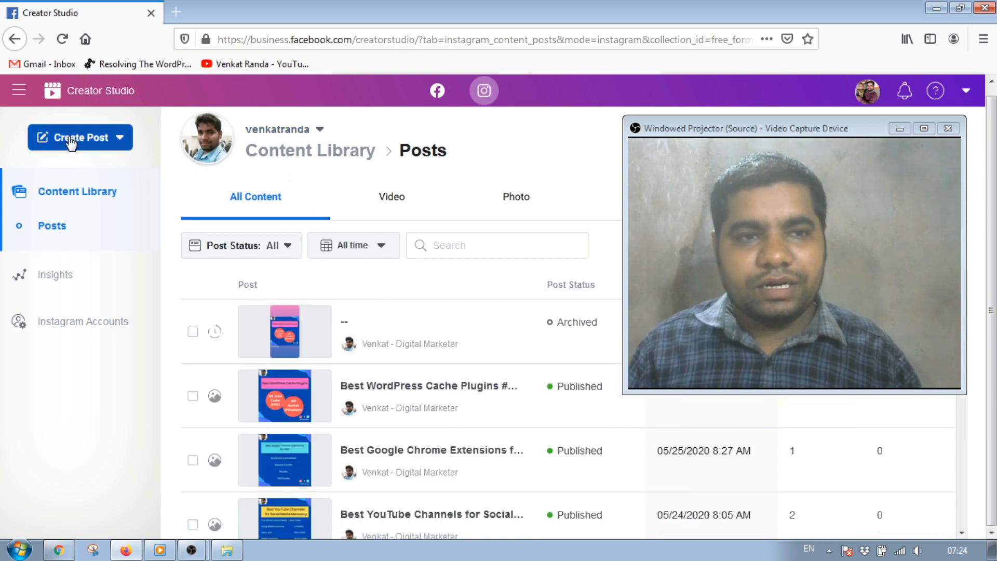
Start a new Instagram Feed post for the selected account
left_click(111, 142)
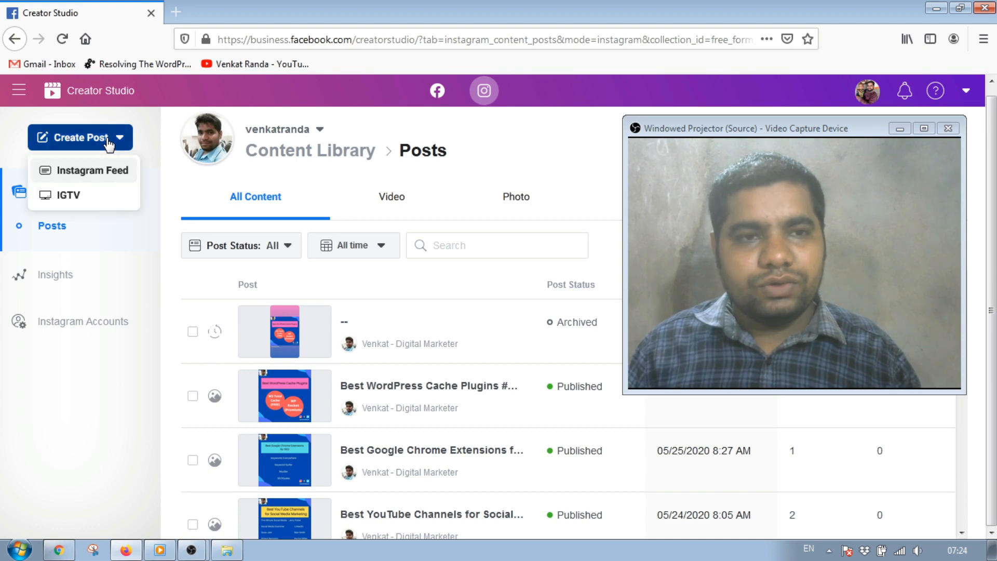
left_click(99, 176)
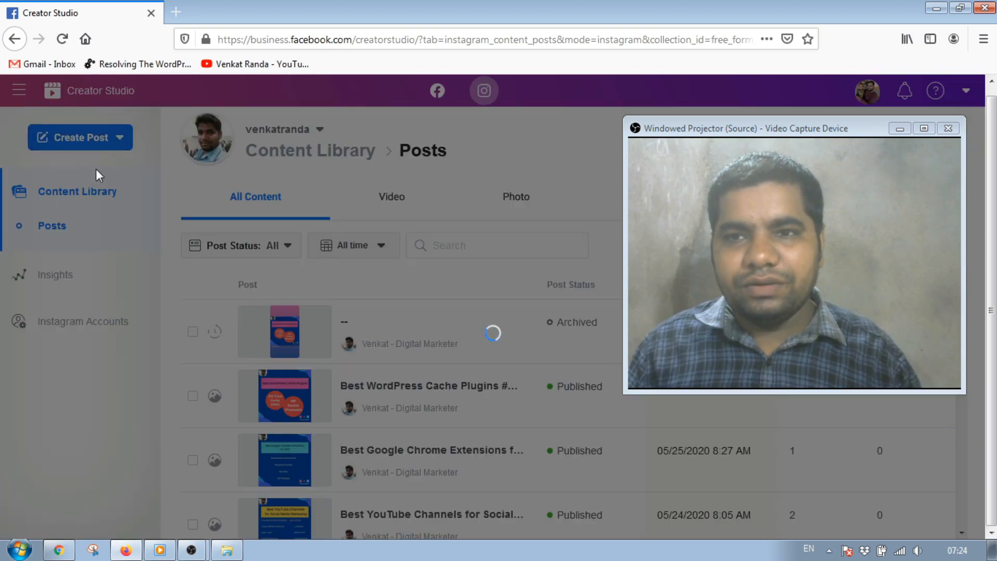
left_click_drag(770, 132, 849, 76)
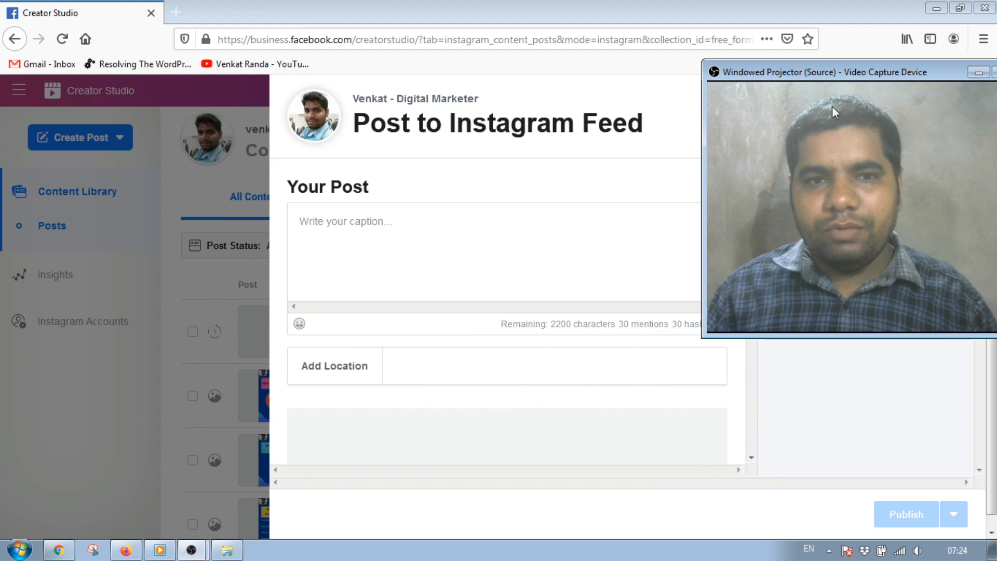
Write "How I am growing my twitter followers." as the first line of the post caption
left_click(351, 235)
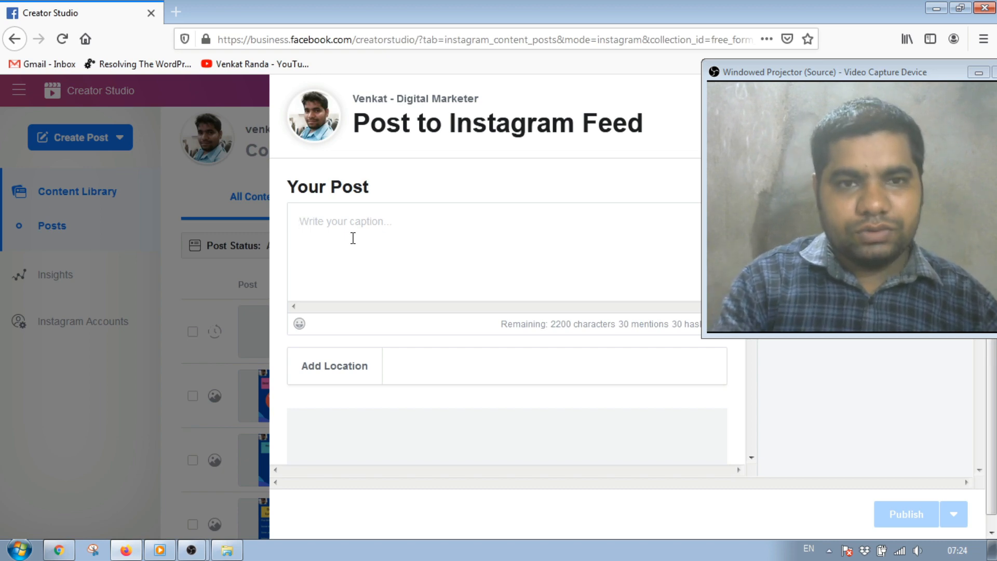
type("How I ")
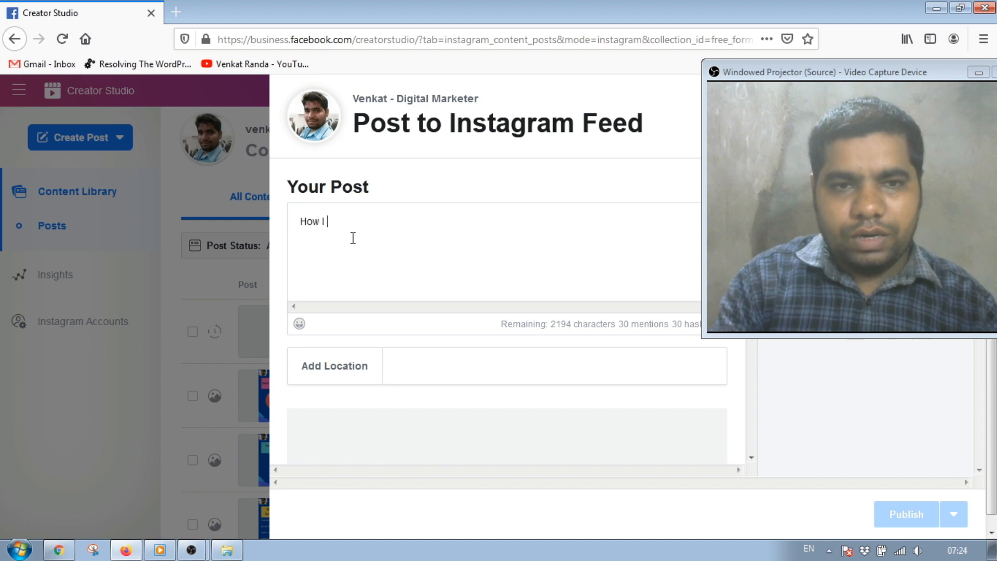
type("am growi ng")
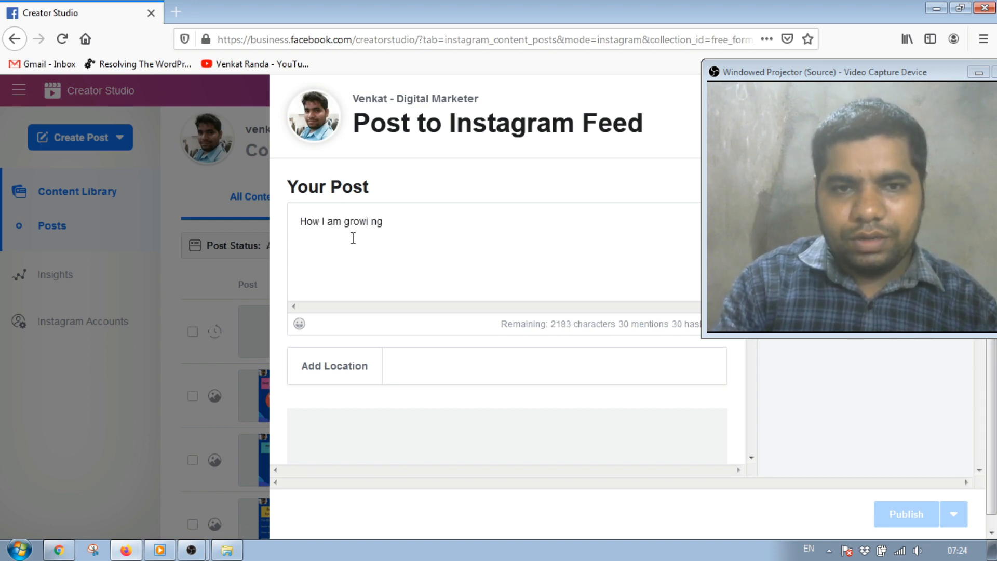
key("BackSpace")
key("BackSpace")
key("BackSpace")
type("ng my twitter")
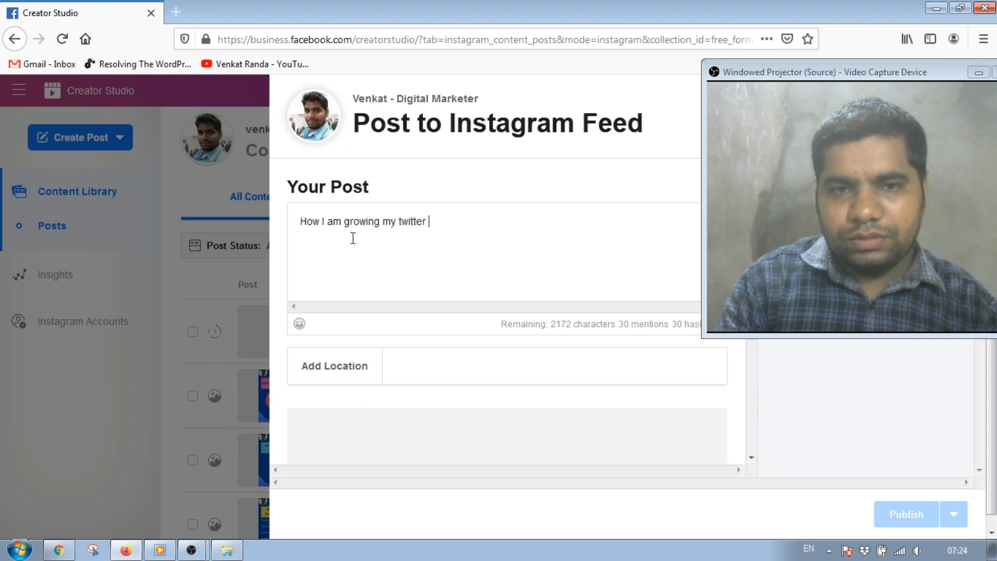
type(" followers.")
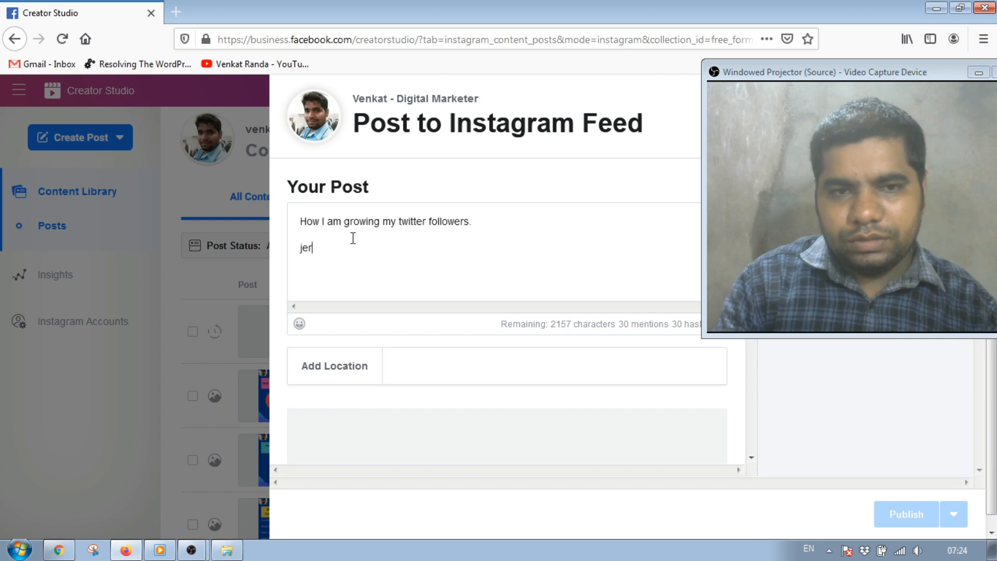
Add the caption lines "In this video you can learn.", "I hope this video will help you." and "you can get the link from the bio."
type("Imn")
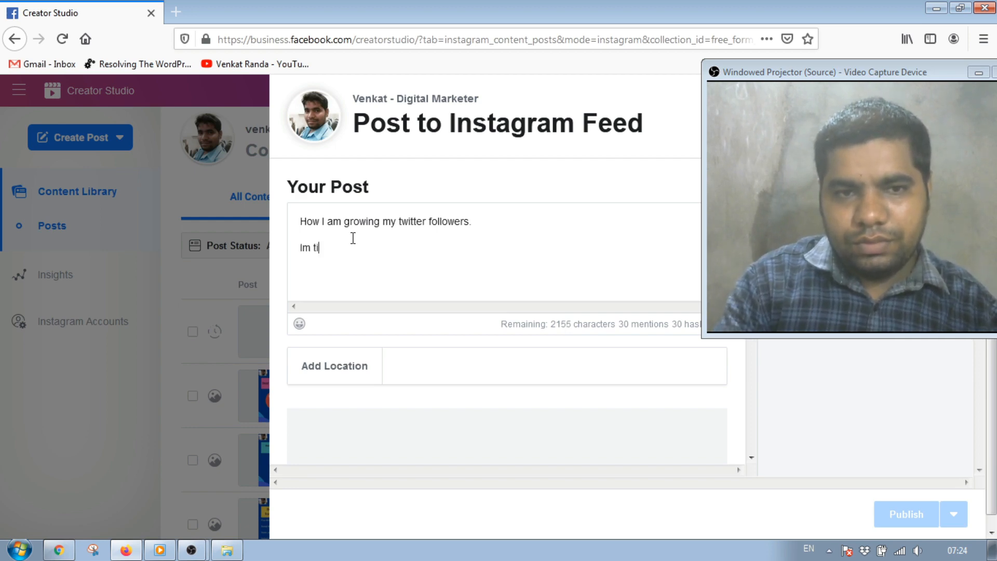
type(" thi")
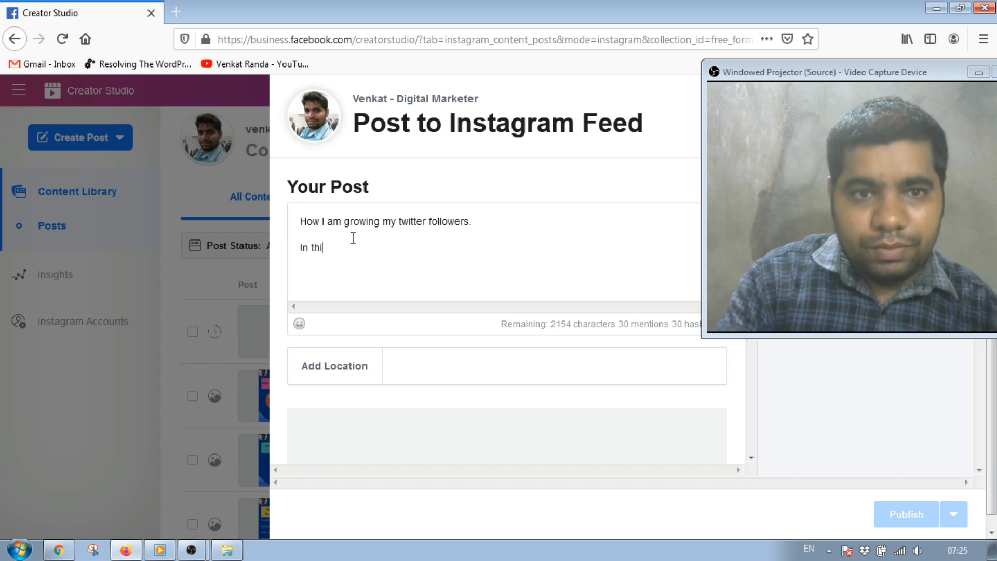
type("s video you can learn.")
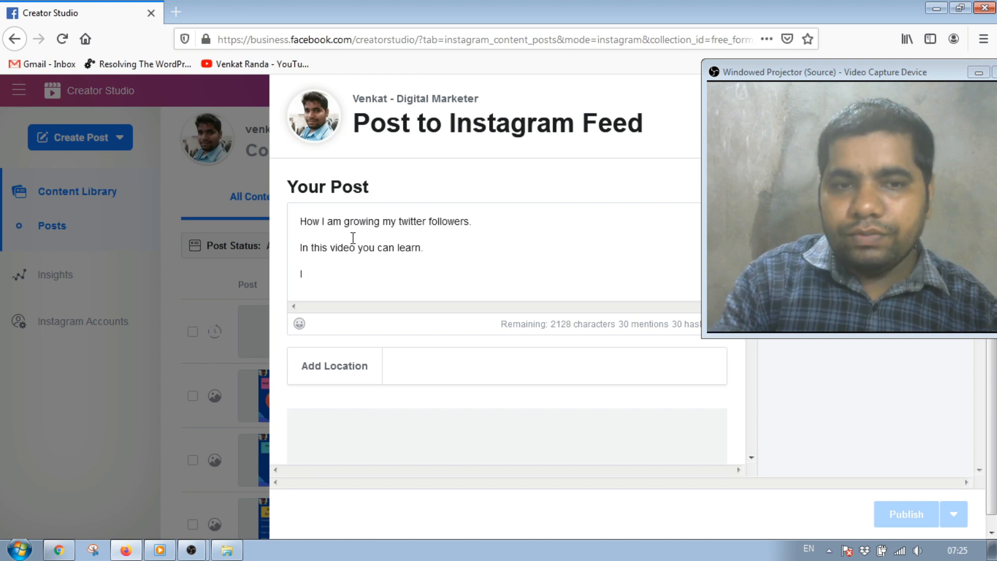
type("ope ")
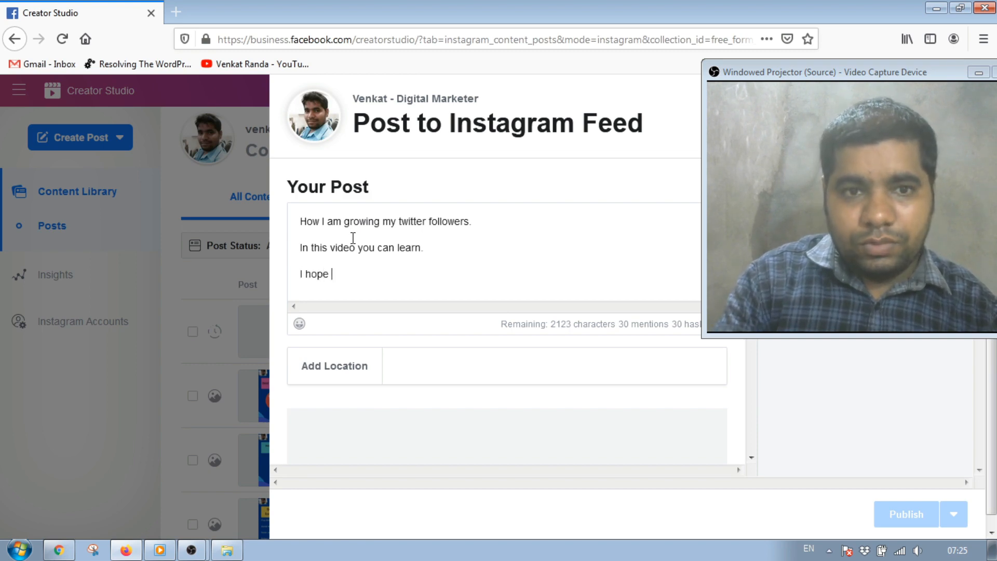
type("this video wil")
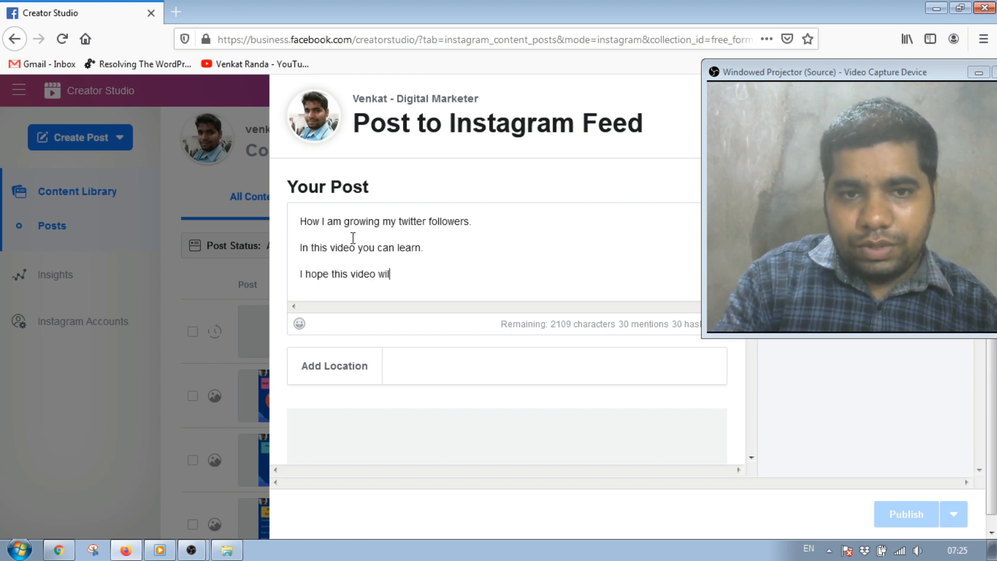
type("l help you")
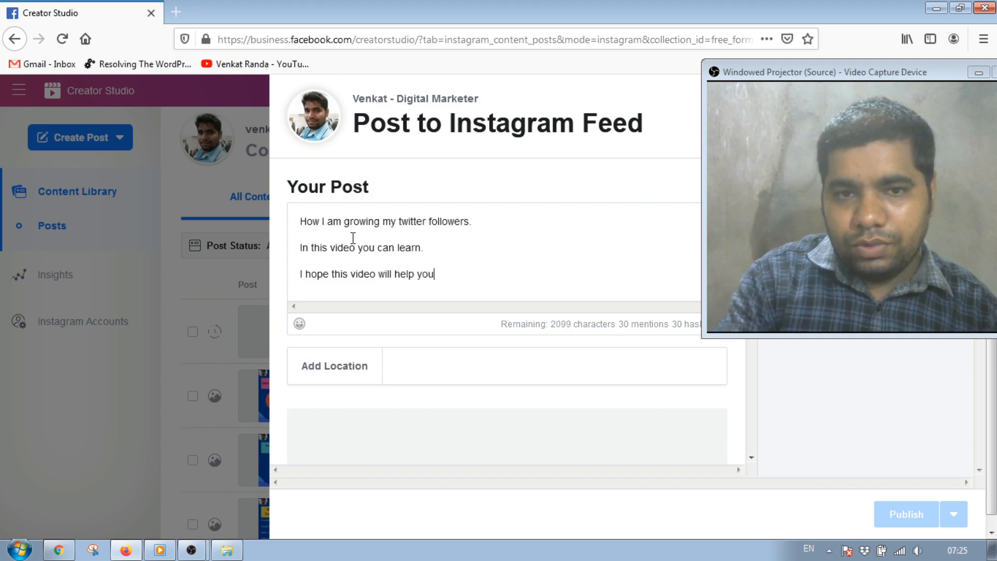
type(".  you ")
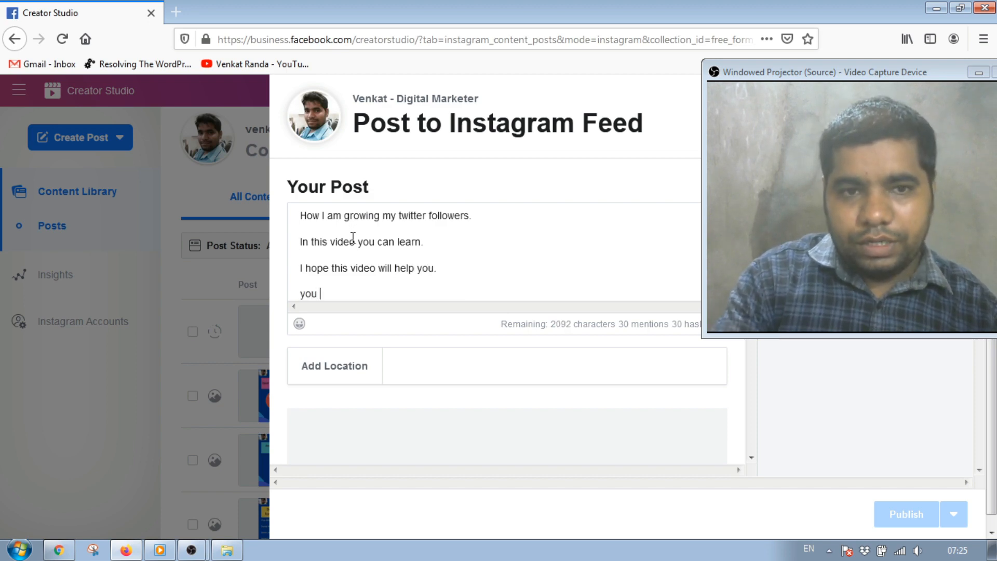
type("can get")
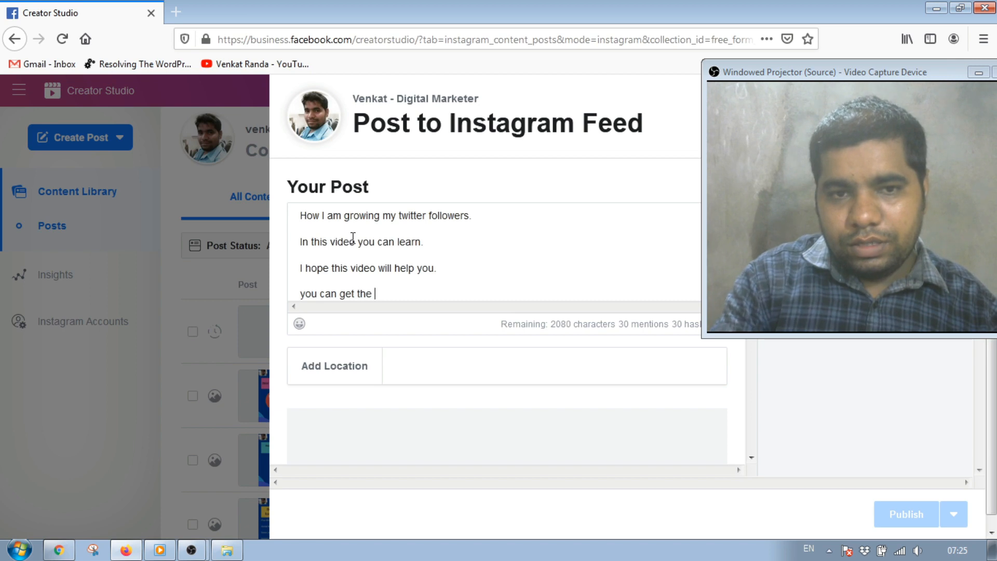
type(" the bio.")
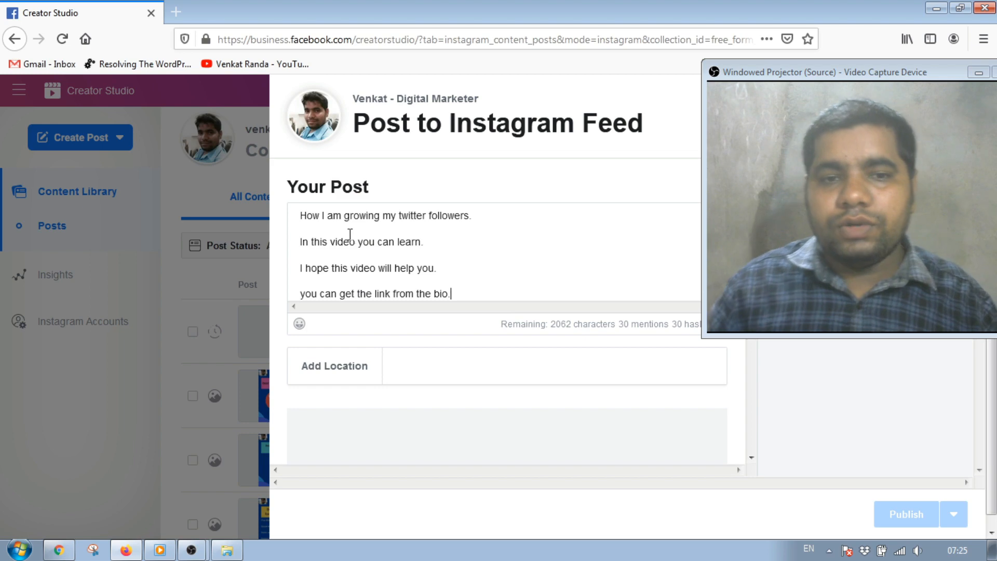
Set the post's location to Rajahmundry, choosing the plain city entry from the suggestions
left_click(462, 362)
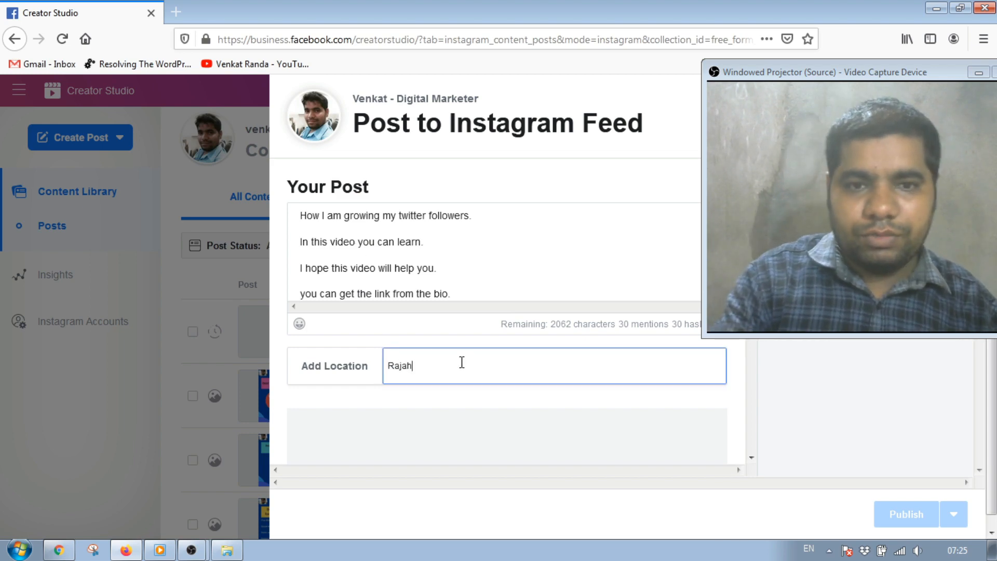
type("Rajah")
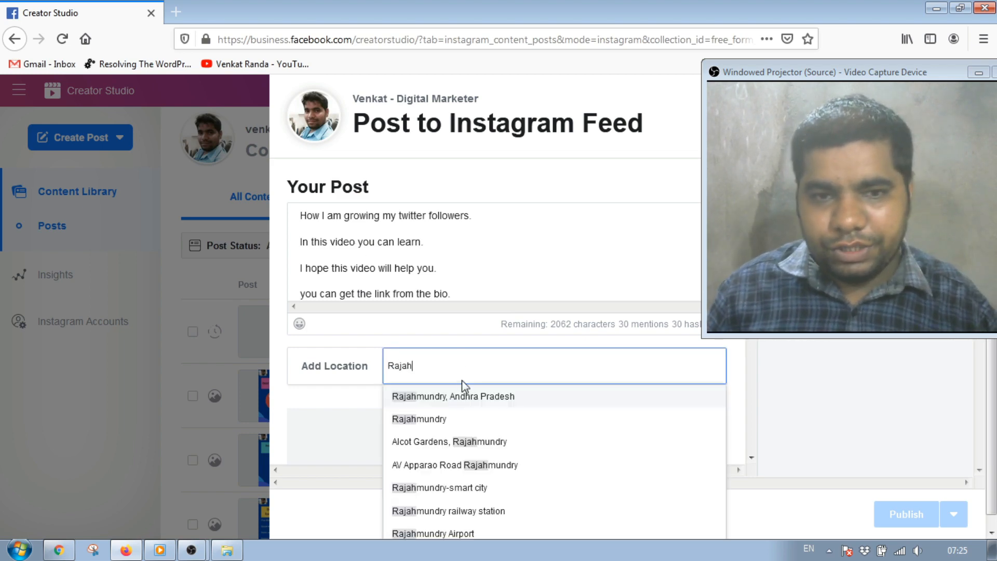
left_click(428, 416)
scroll(427, 416, "down", 3)
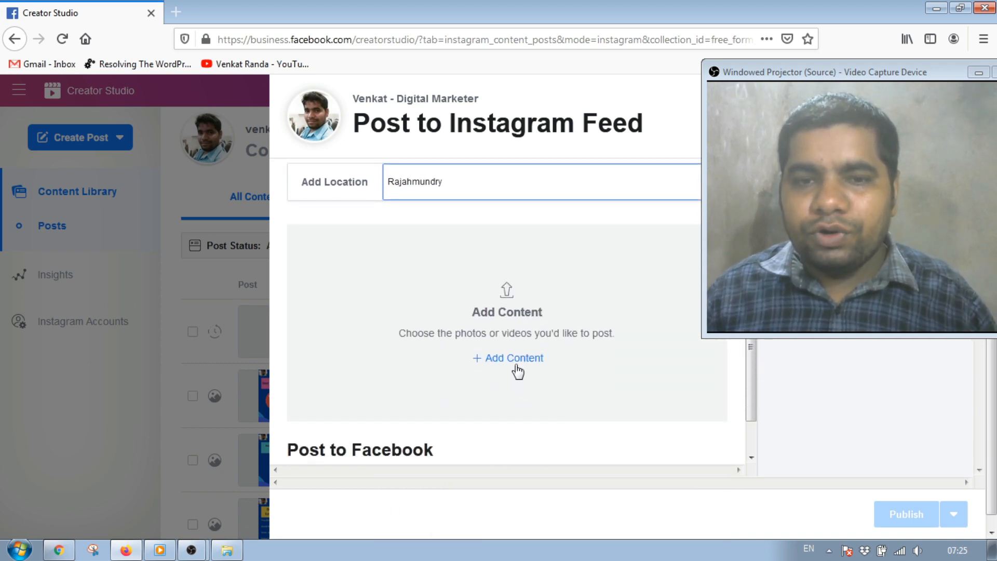
Upload the image "How I Grew my Twitter Account to 2057 Followers" from the Images > YouTube folder to the post
left_click(517, 370)
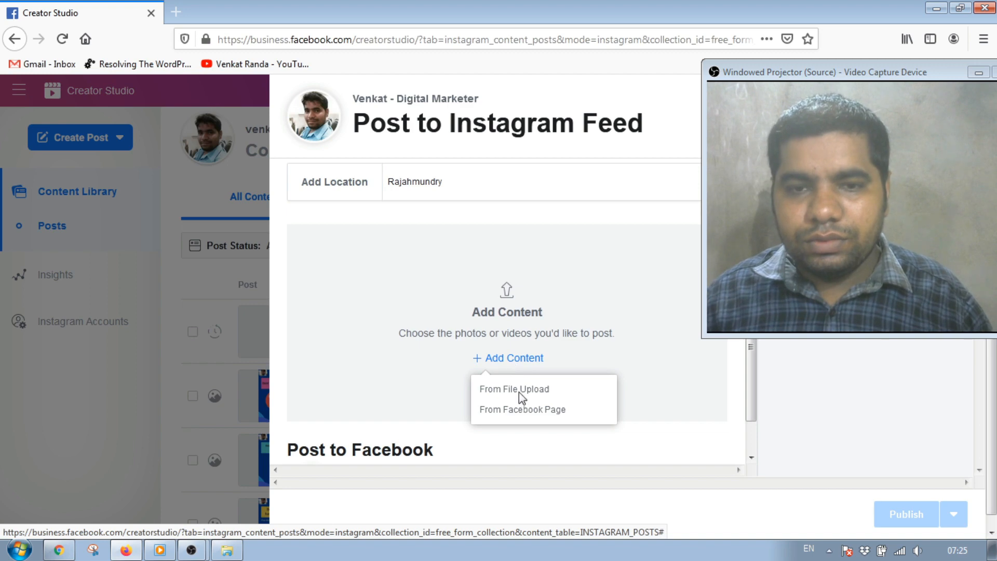
left_click(519, 391)
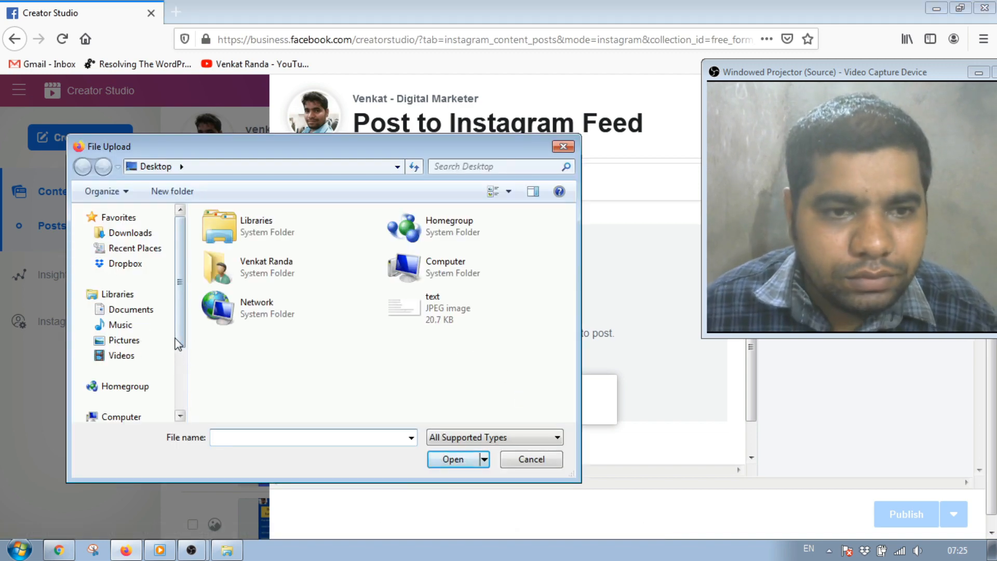
left_click_drag(176, 307, 180, 394)
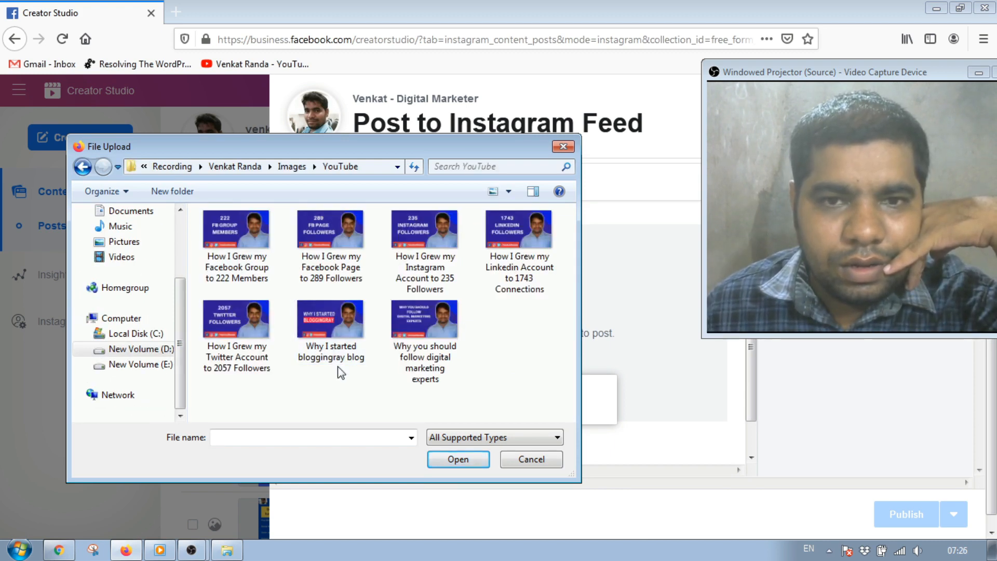
left_click(242, 322)
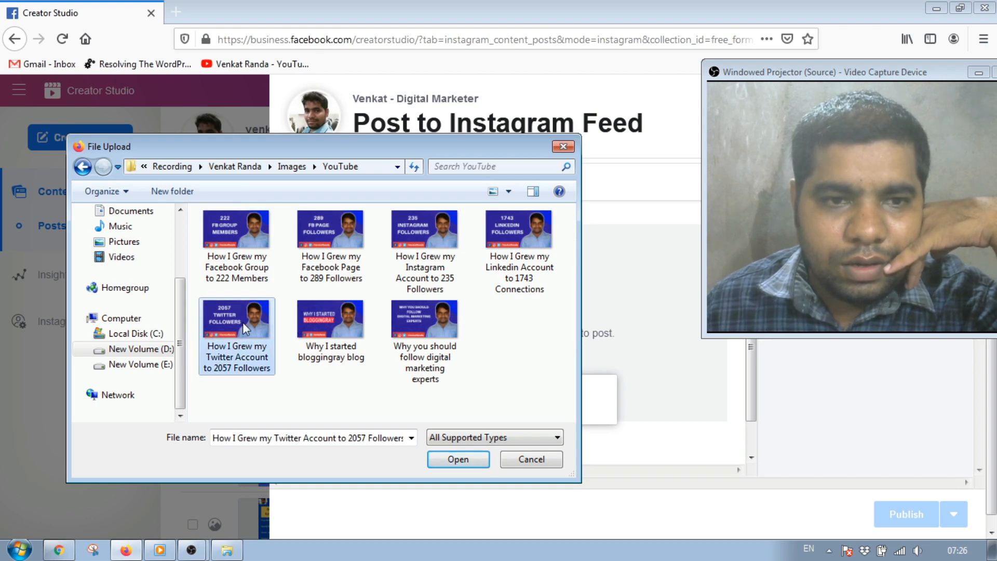
left_click(449, 460)
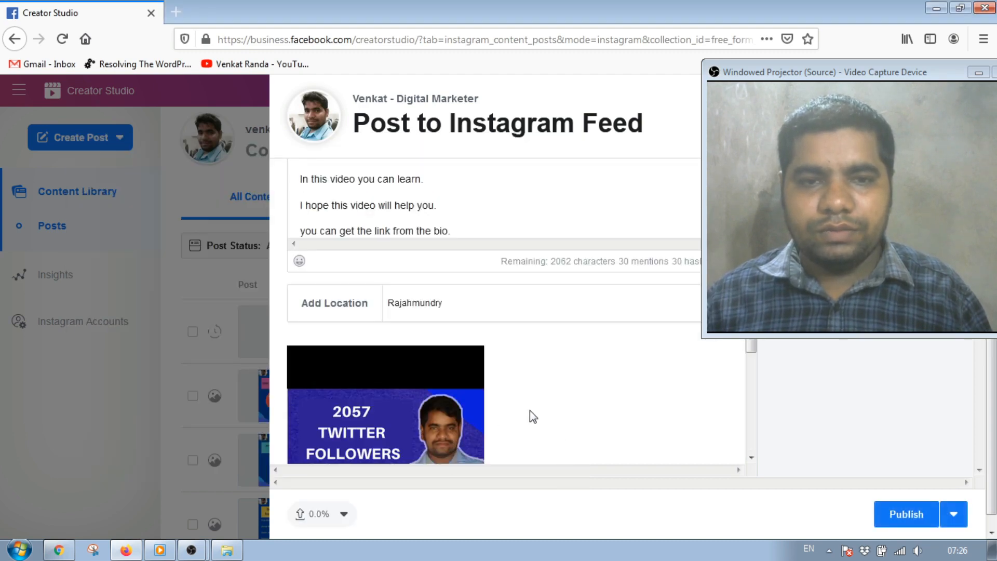
scroll(616, 391, "down", 1)
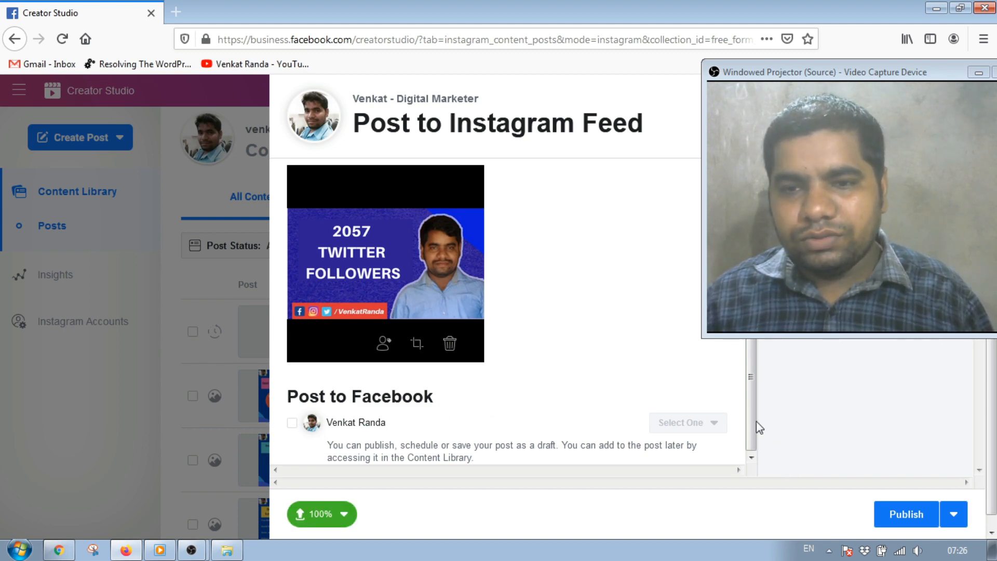
Add the hashtag #twitterfollowers on a new line below "you can get the link from the bio." in the caption
left_click_drag(746, 420, 686, 279)
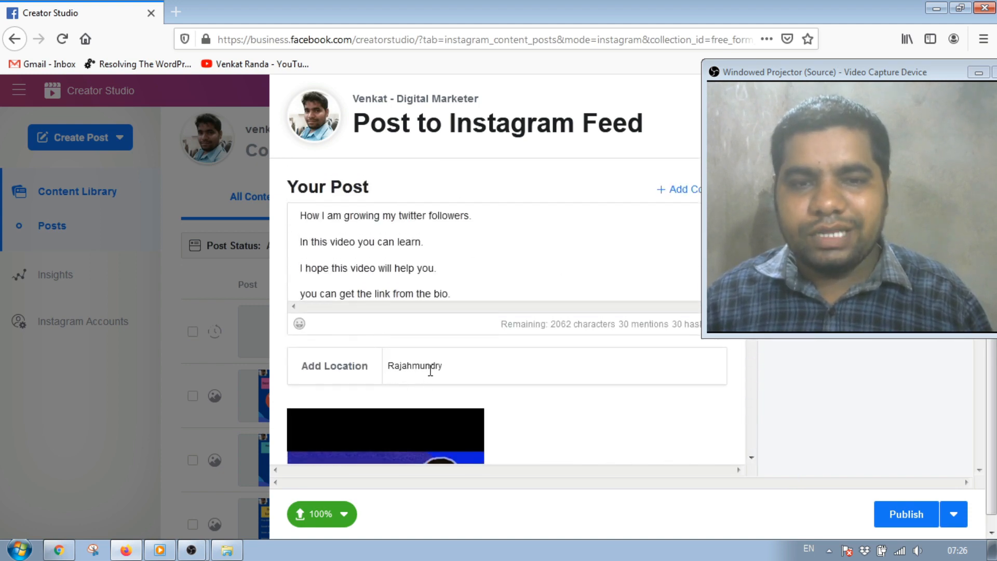
scroll(534, 435, "down", 3)
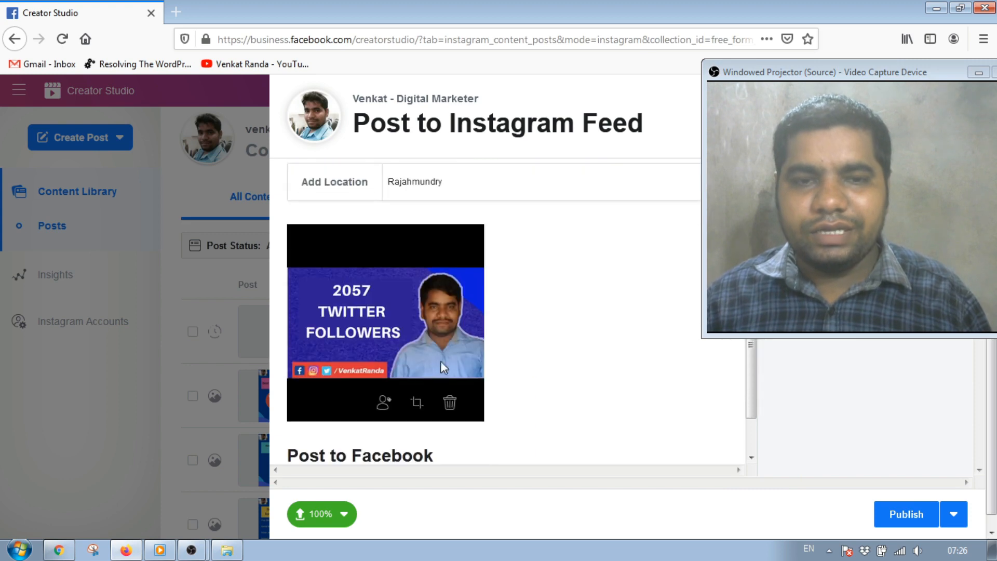
scroll(414, 356, "up", 3)
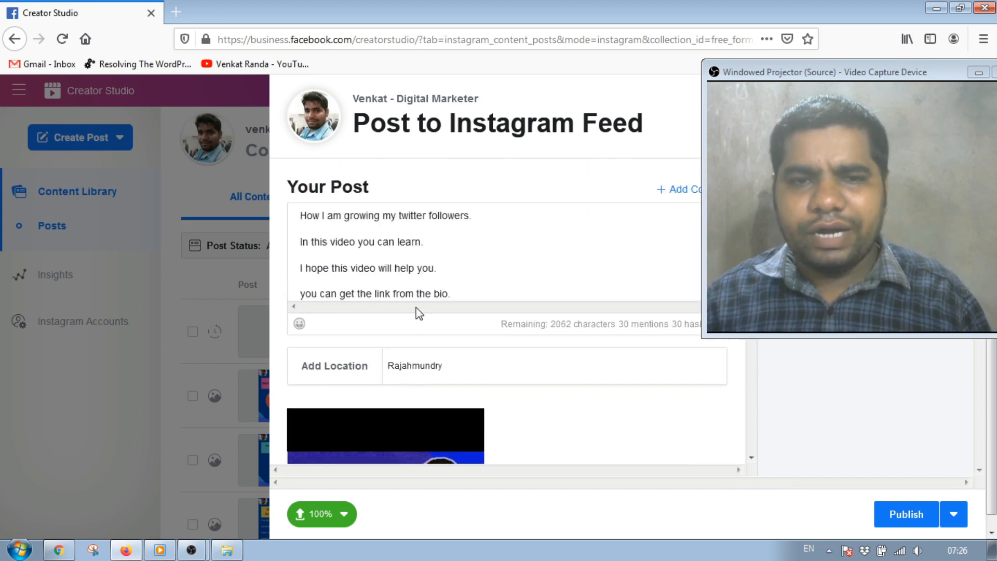
left_click(468, 293)
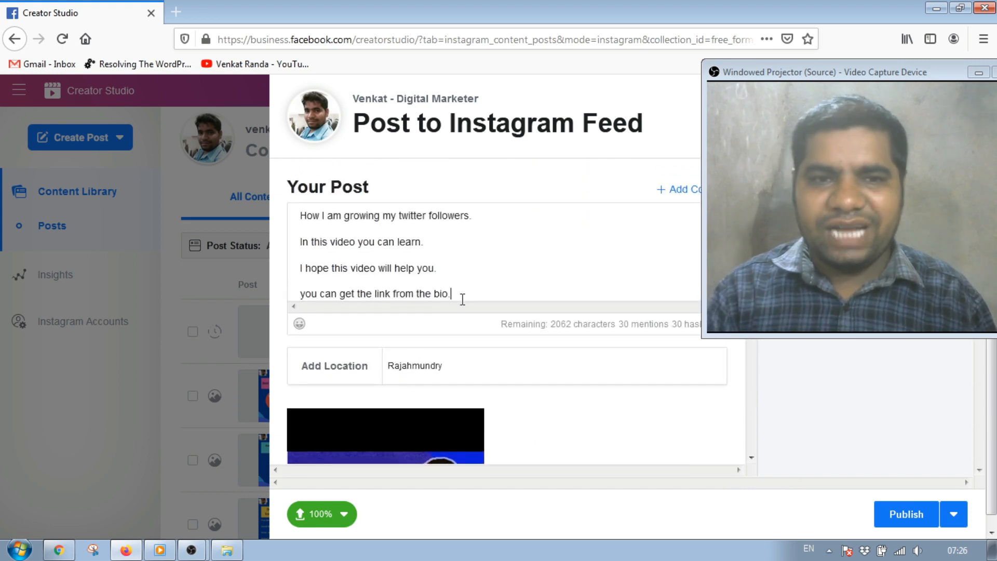
key("Return")
key("Return")
key("Return")
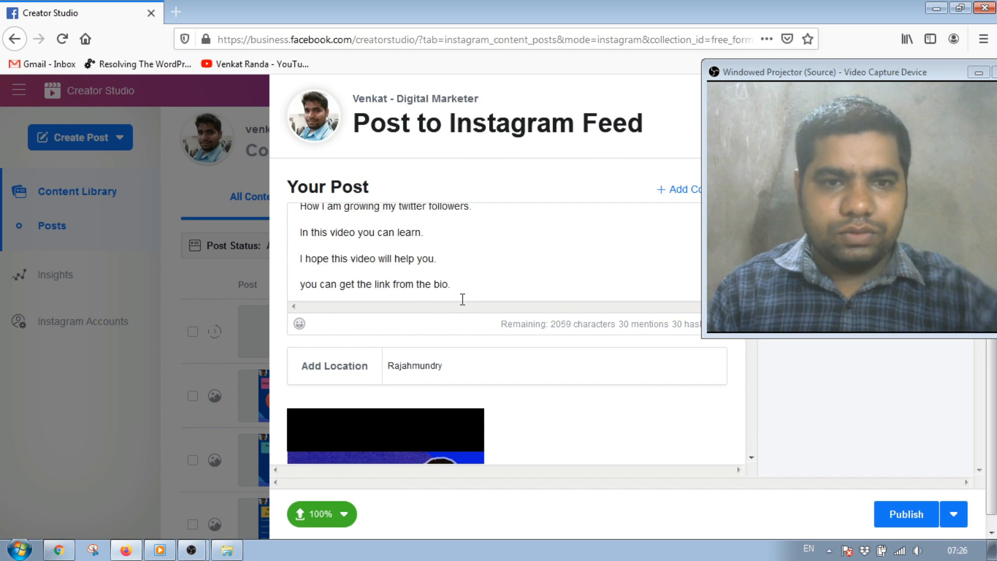
type("$")
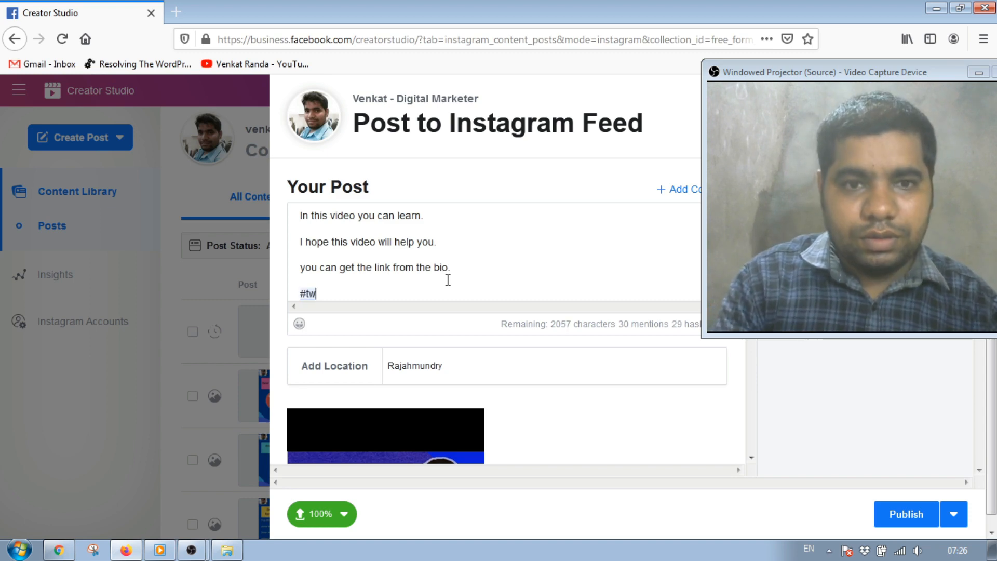
type("erfol")
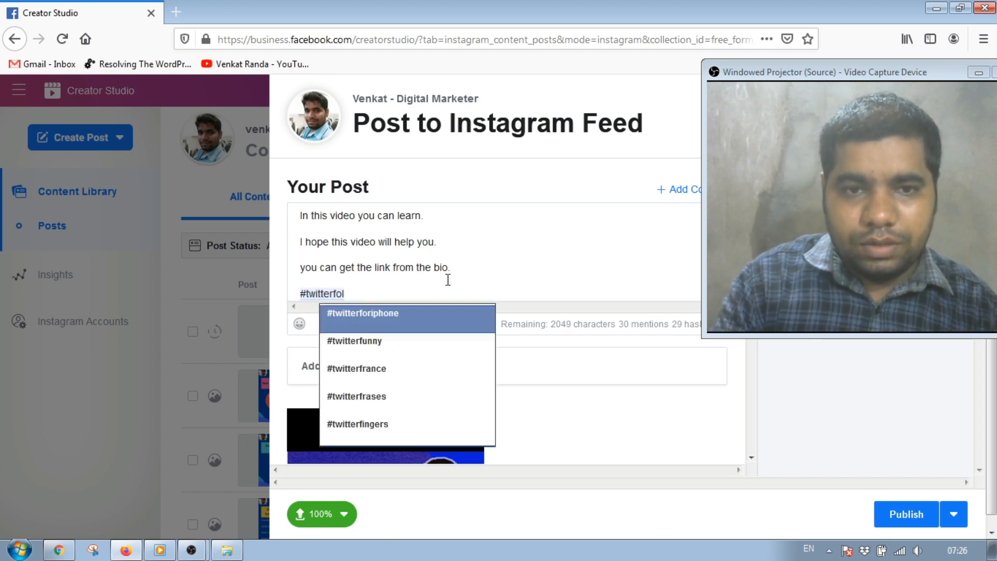
type("lowers ")
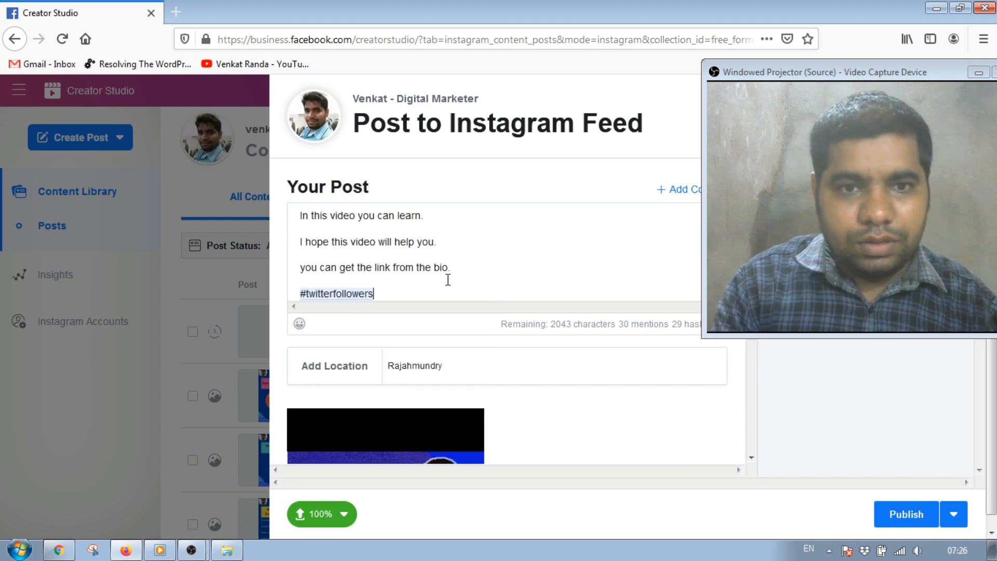
Add the hashtag #twittertips after #twitterfollowers in the caption and begin another hashtag
type("#")
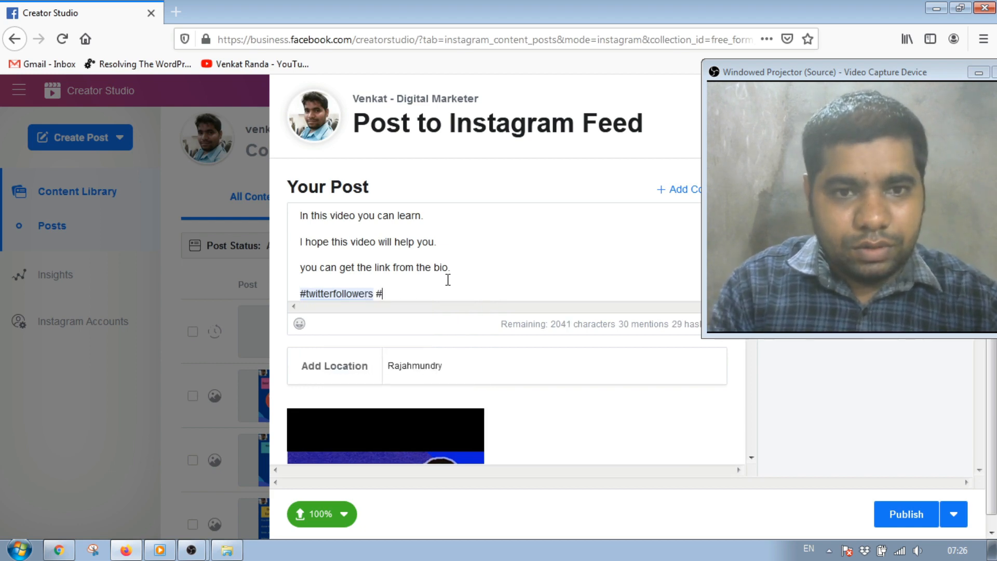
type("twittertip[")
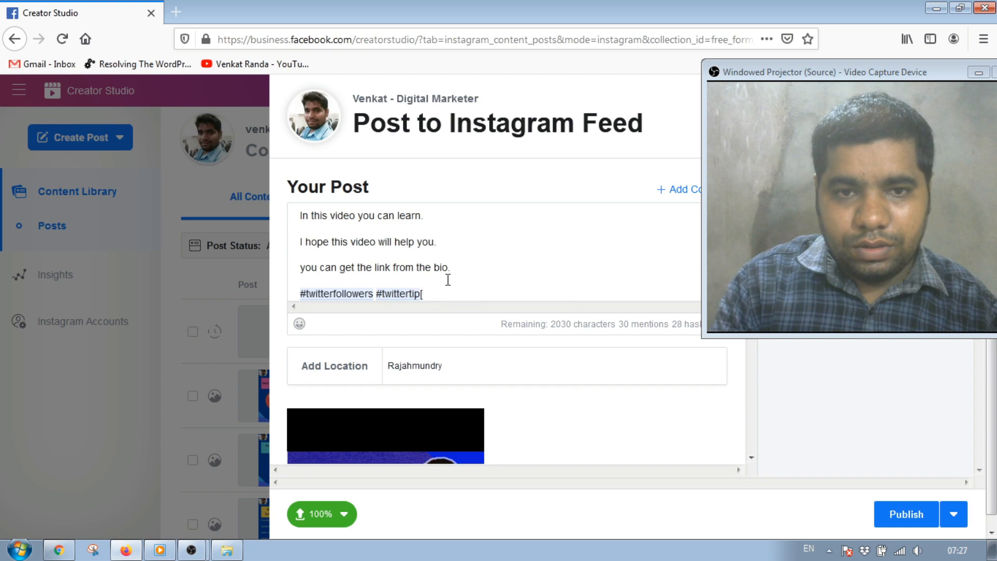
key("BackSpace")
type("s #")
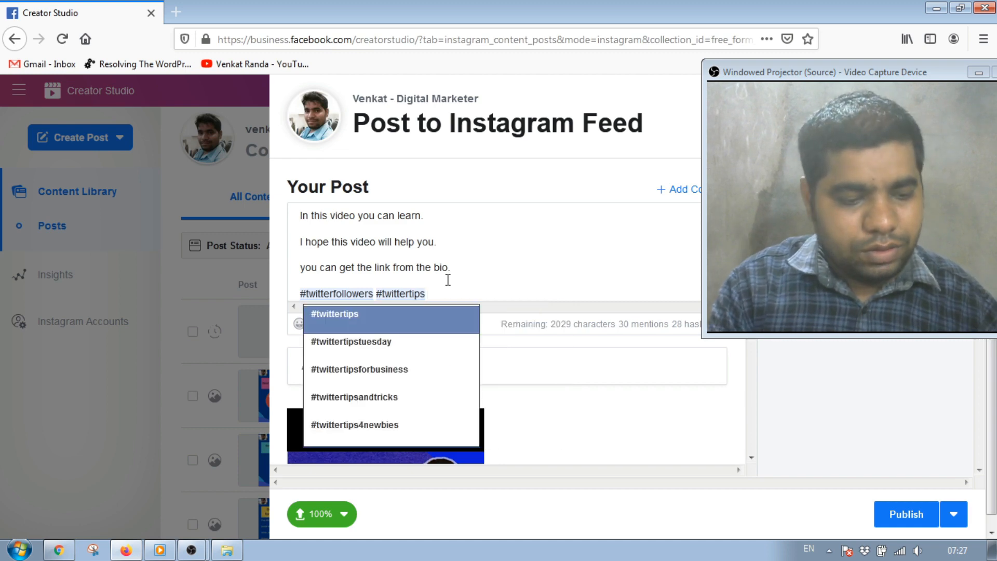
type("grow")
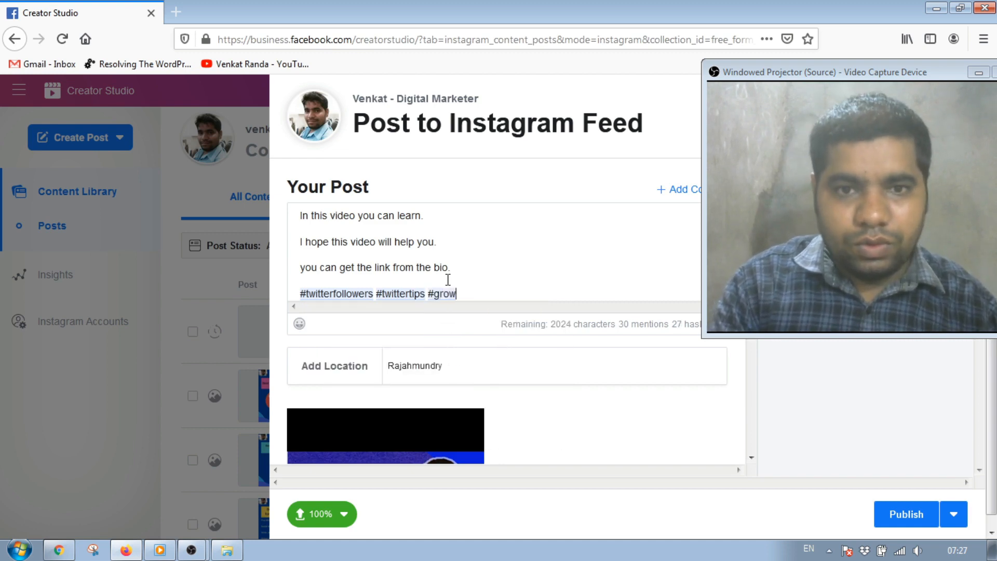
type("ontwi")
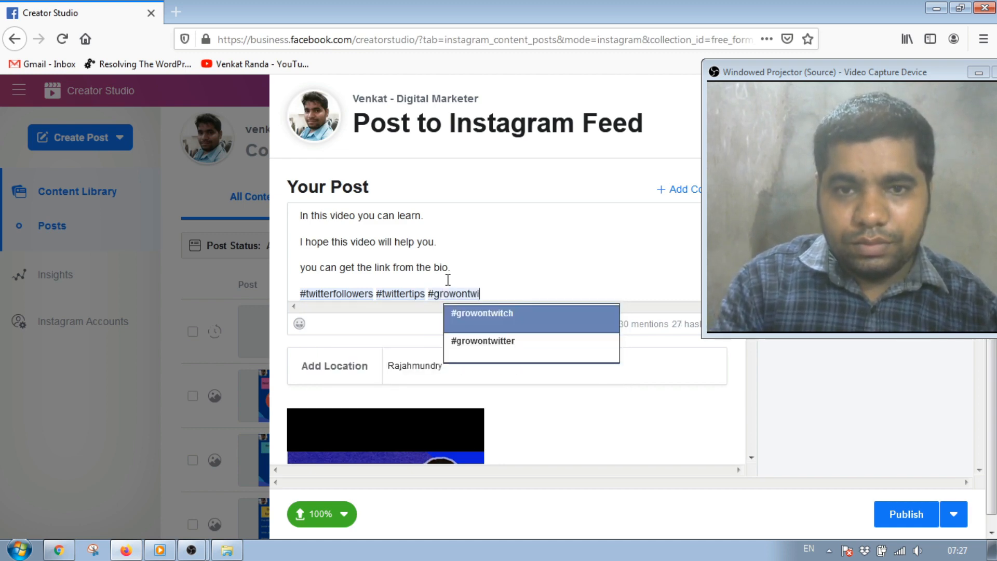
type("tter")
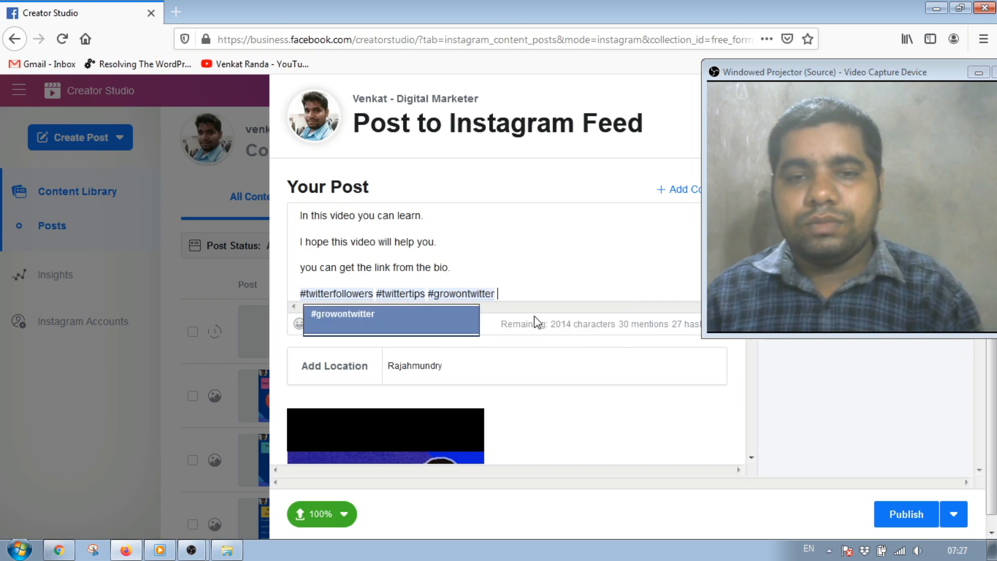
left_click(408, 319)
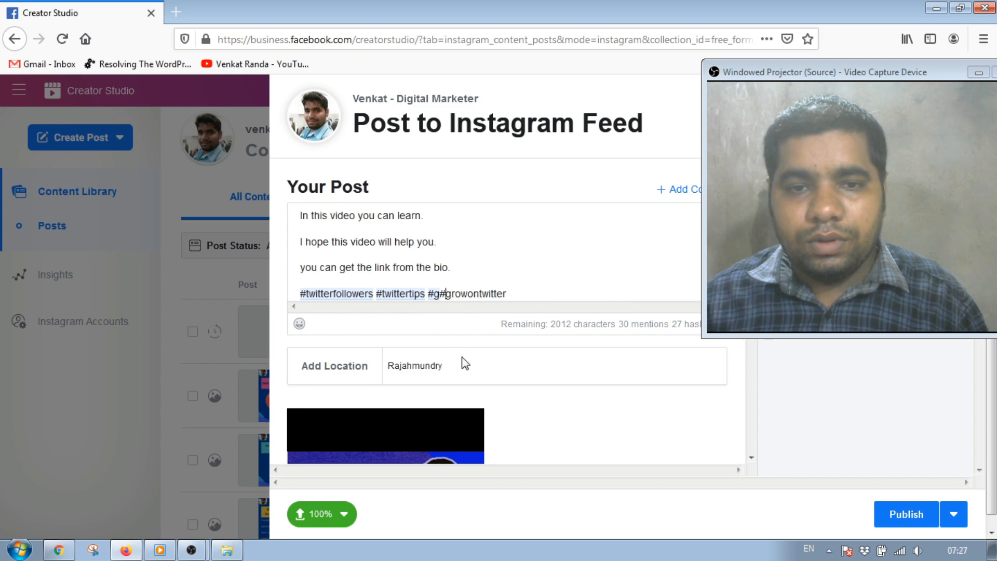
key("BackSpace")
key("BackSpace")
key("BackSpace")
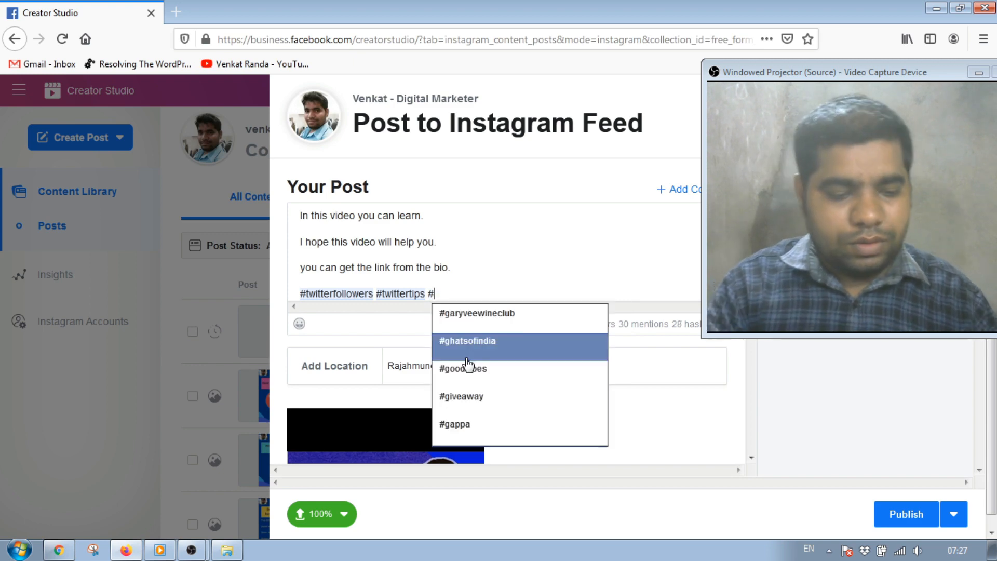
Complete the third hashtag as #growontwitter at the end of the caption, and select the hashtag line
type("grow")
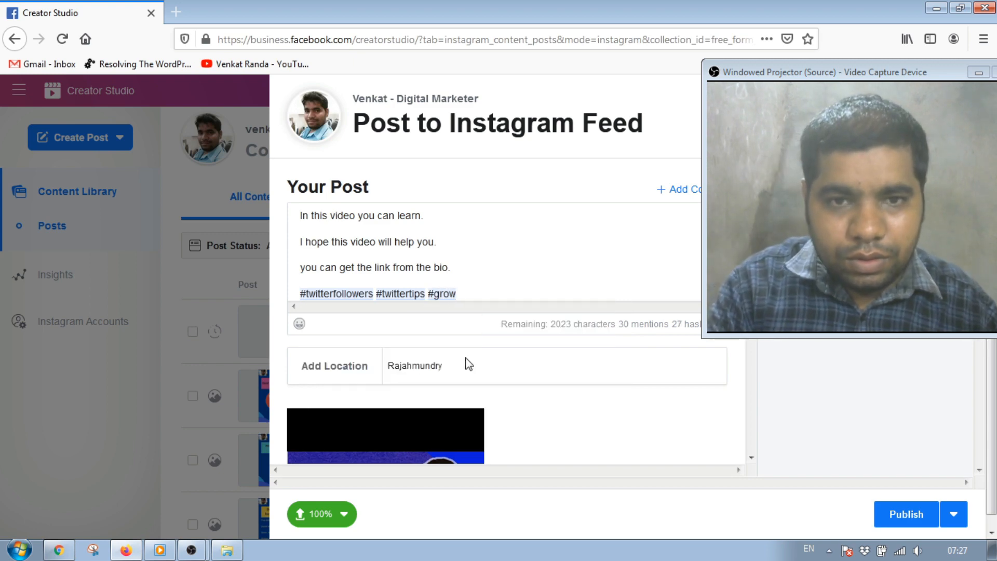
type("ontwit")
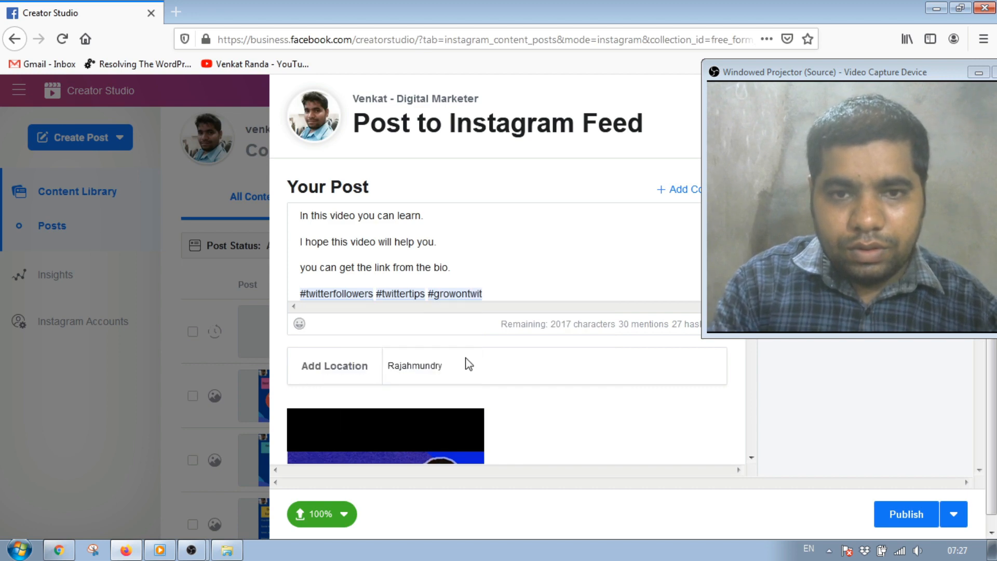
type("ter")
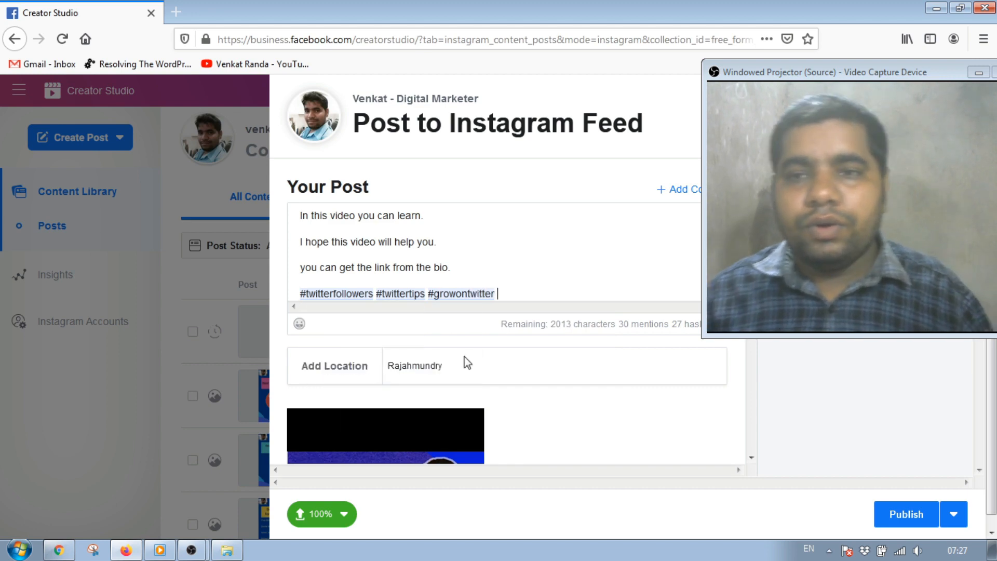
left_click(596, 366)
triple_click(515, 286)
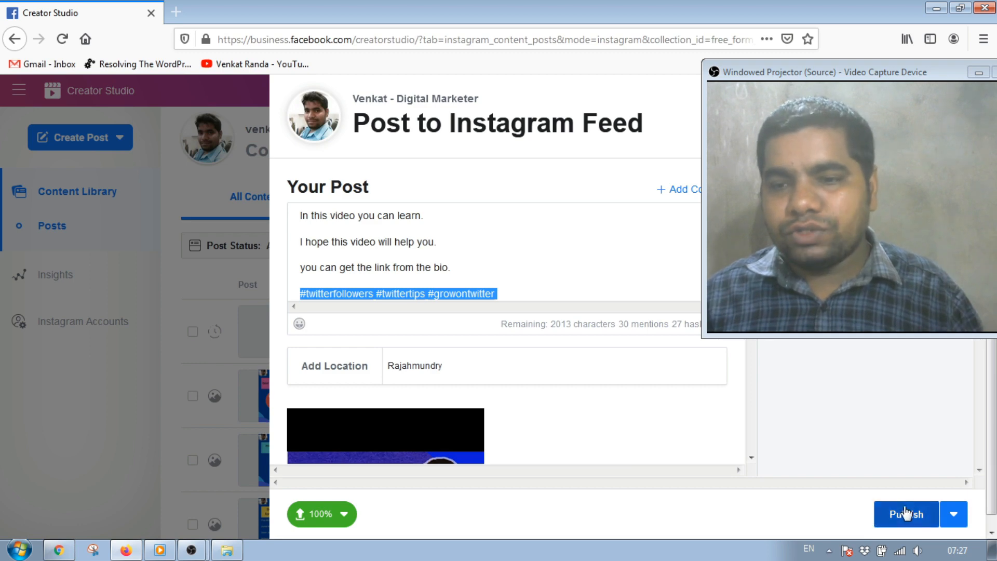
Schedule the post for May 29, 2020 at 8:24 PM instead of publishing it immediately
left_click(952, 520)
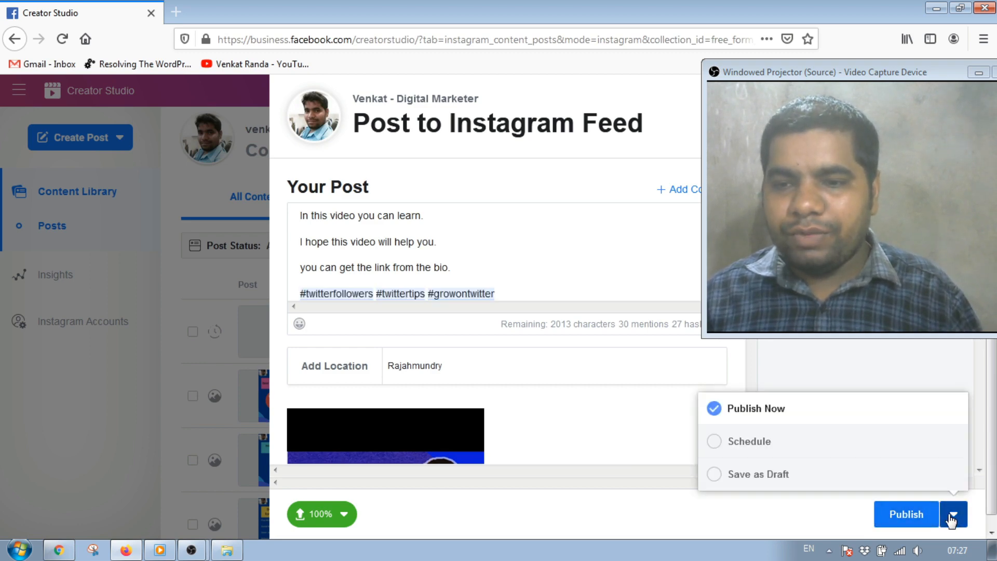
left_click(753, 443)
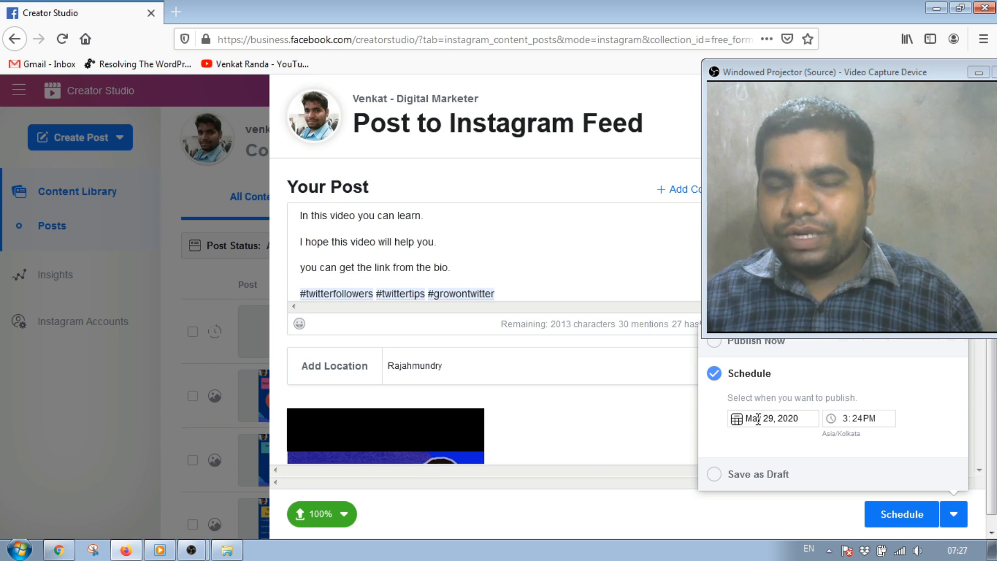
left_click(843, 421)
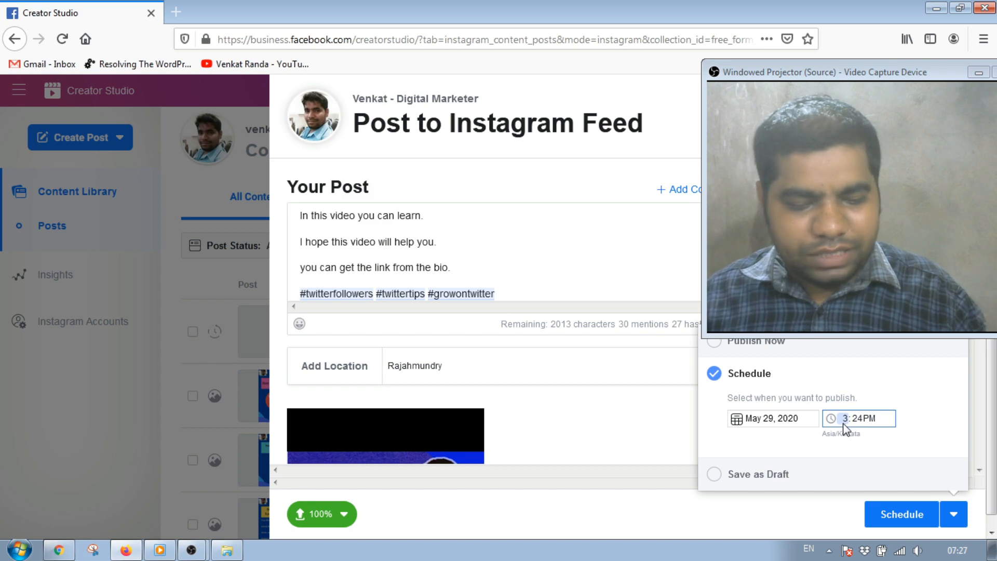
type("8")
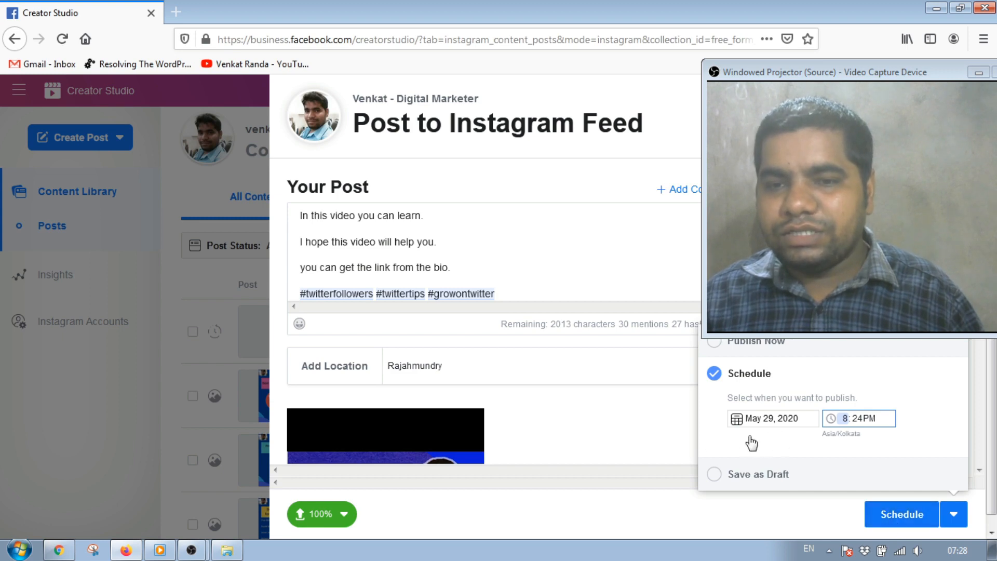
left_click(717, 439)
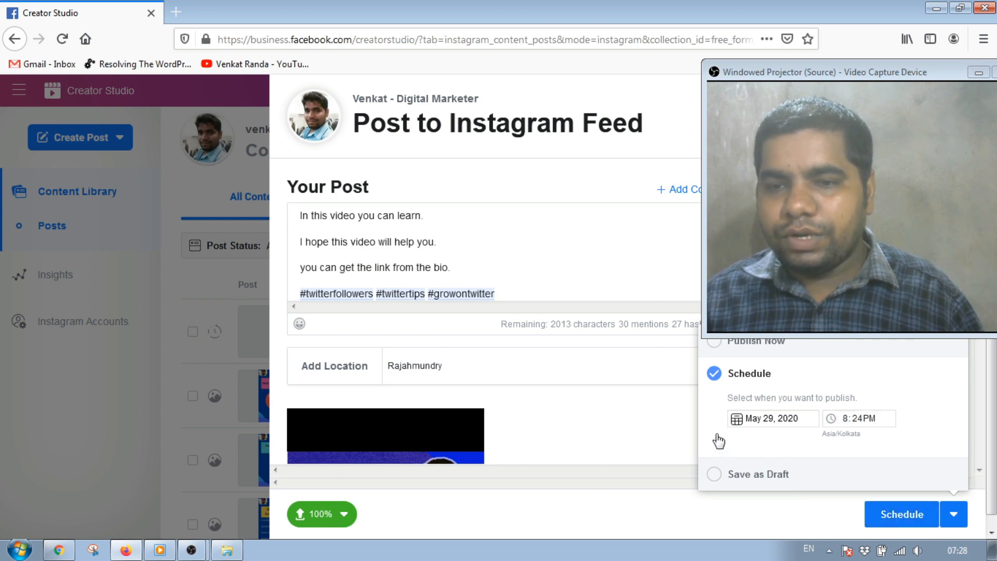
left_click(883, 519)
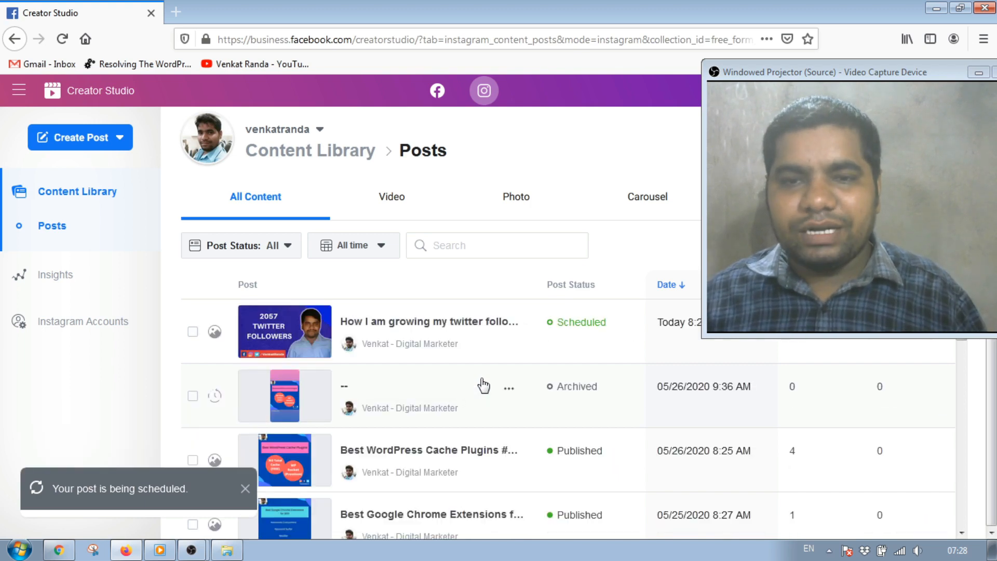
Check the new post's scheduled date and time in the posts list, moving the webcam window out of the way
left_click_drag(836, 73, 89, 42)
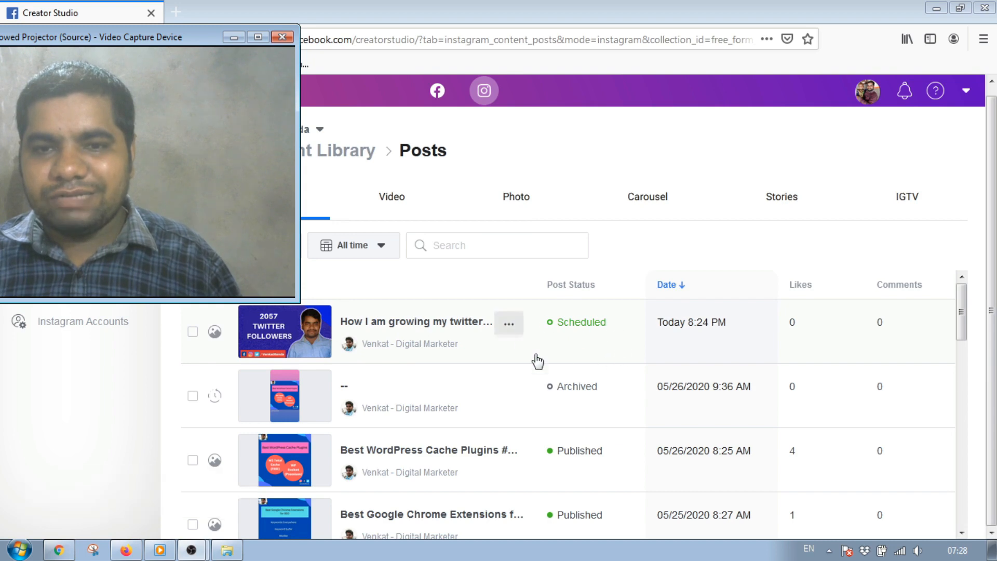
mouse_move(667, 337)
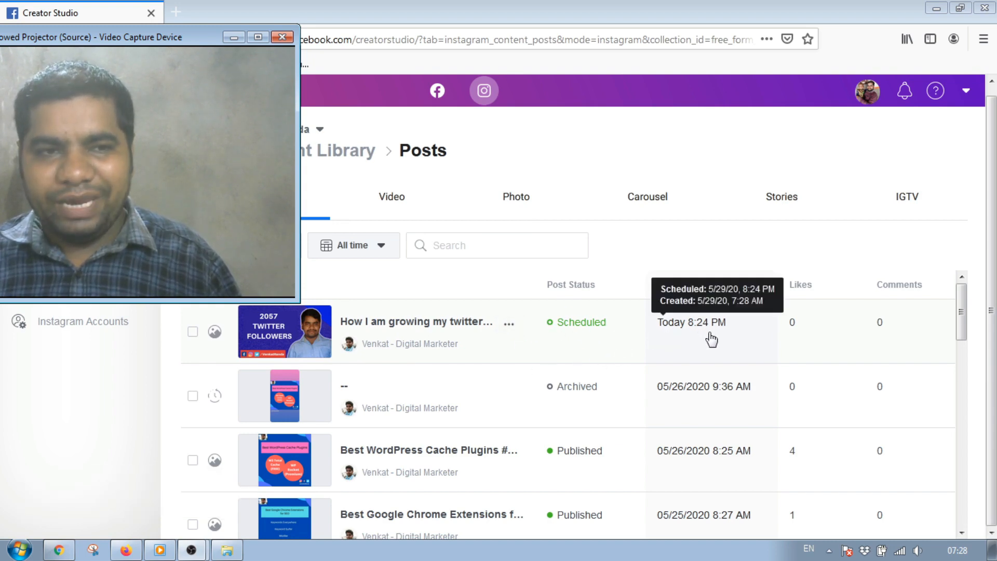
left_click_drag(118, 35, 798, 123)
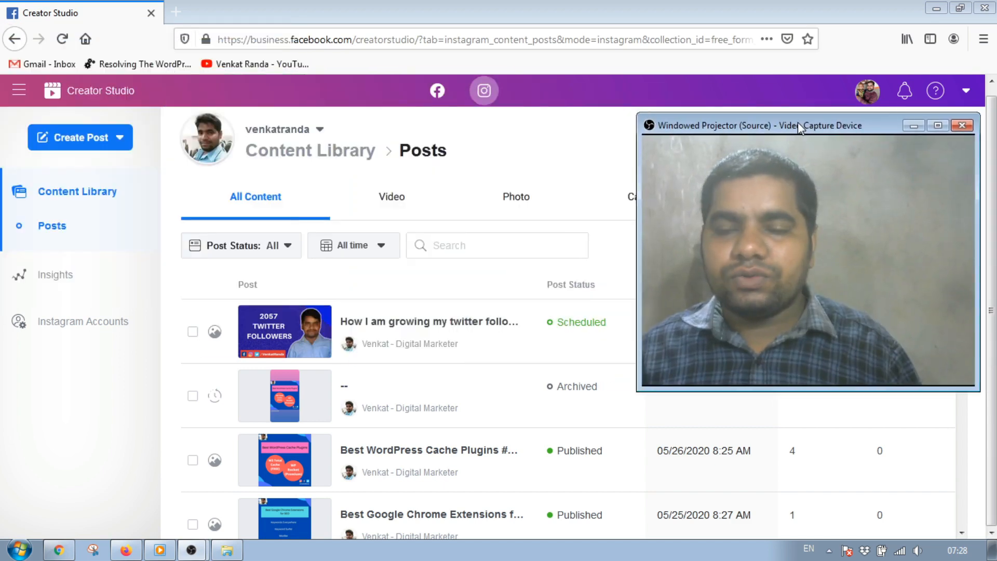